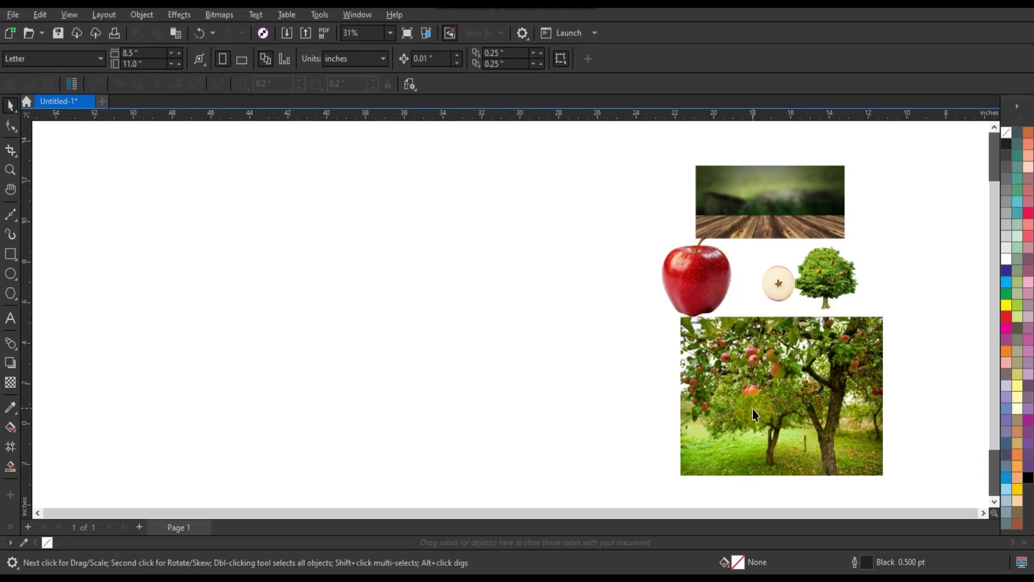
# Move the orchard photo left of the other images and zoom in on it.
pyautogui.moveTo(376, 334); pyautogui.dragTo(371, 319)
pyautogui.click(538, 362)
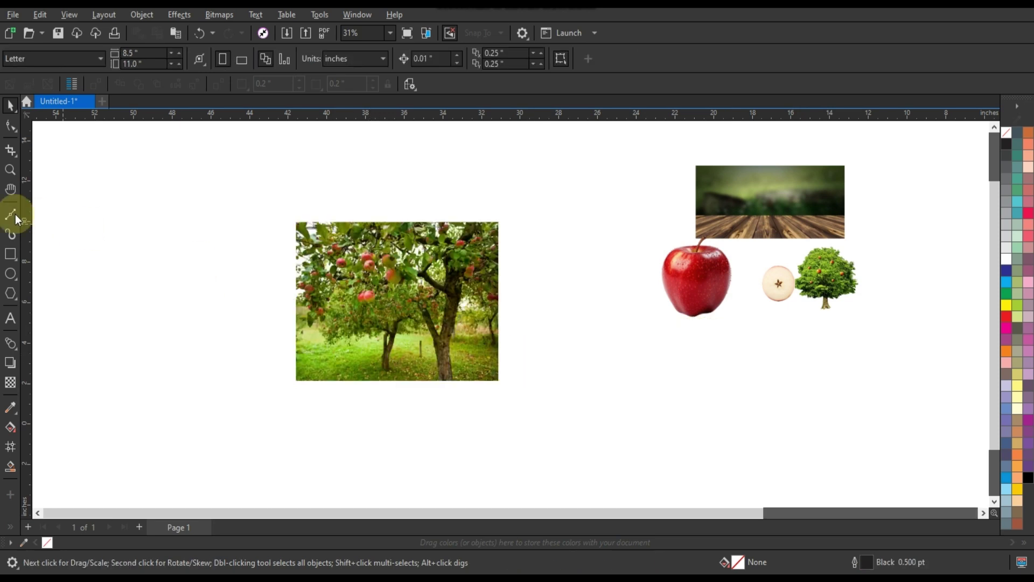
pyautogui.click(10, 170)
pyautogui.moveTo(304, 195); pyautogui.dragTo(555, 396)
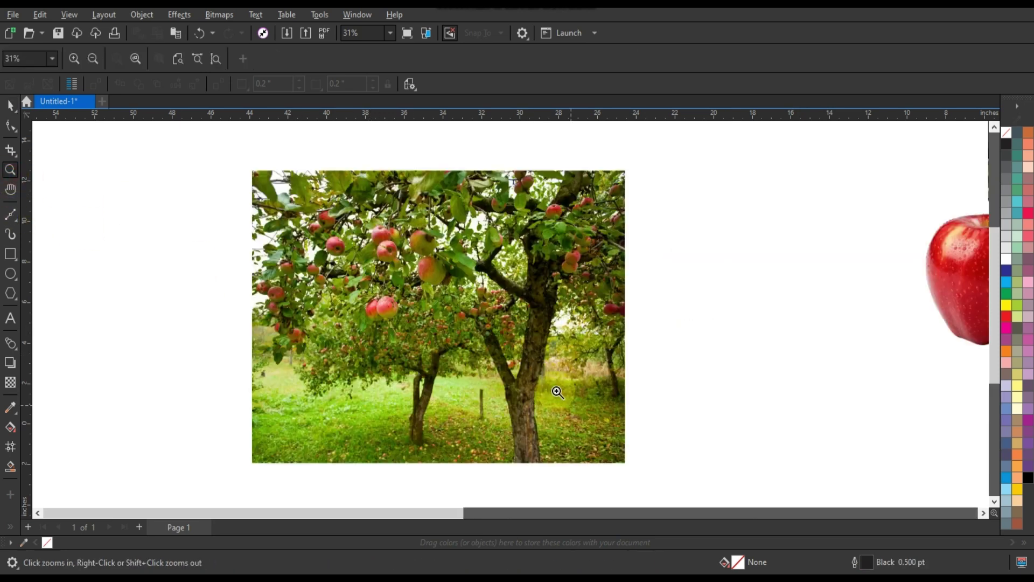
# Draw a 10.197 × 7.693 in rectangle over the orchard photo, then select the photo.
pyautogui.click(9, 252)
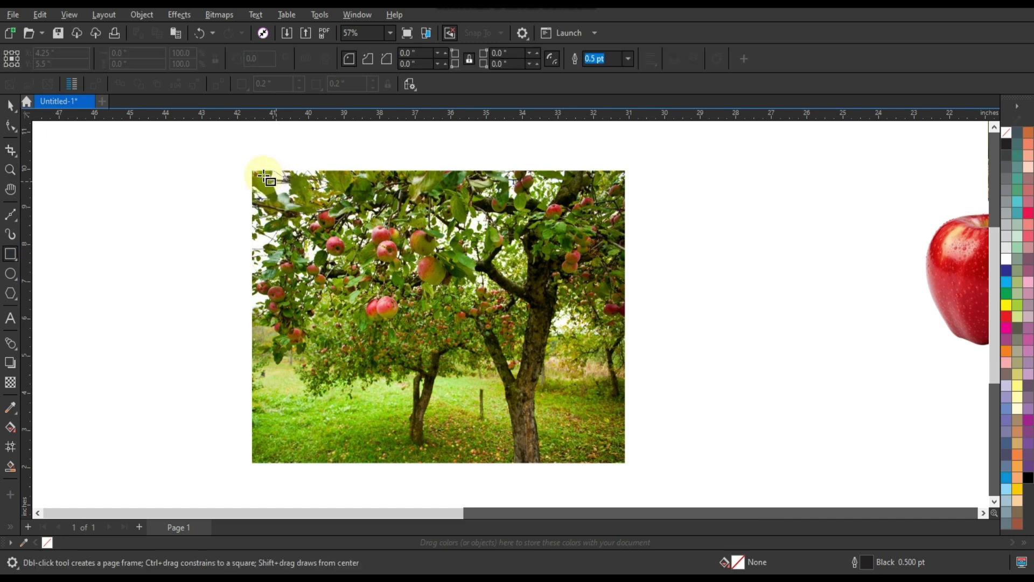
pyautogui.moveTo(257, 174); pyautogui.dragTo(621, 460)
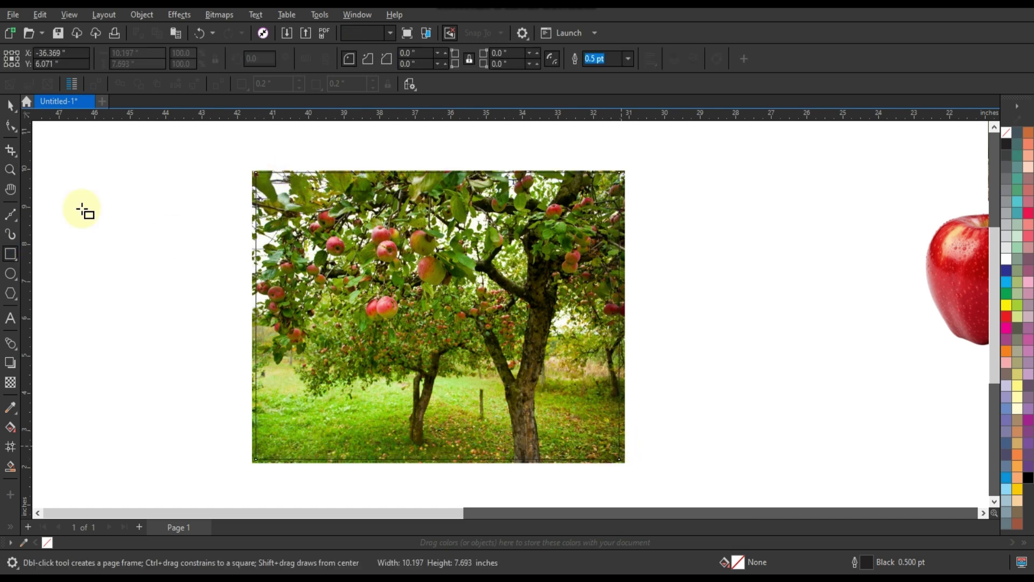
pyautogui.click(10, 105)
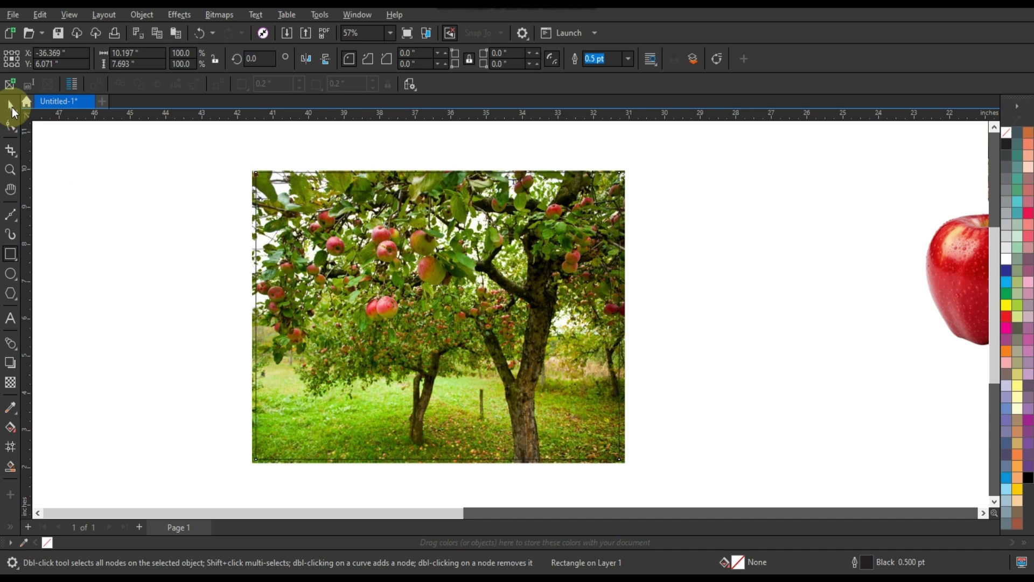
pyautogui.click(625, 185)
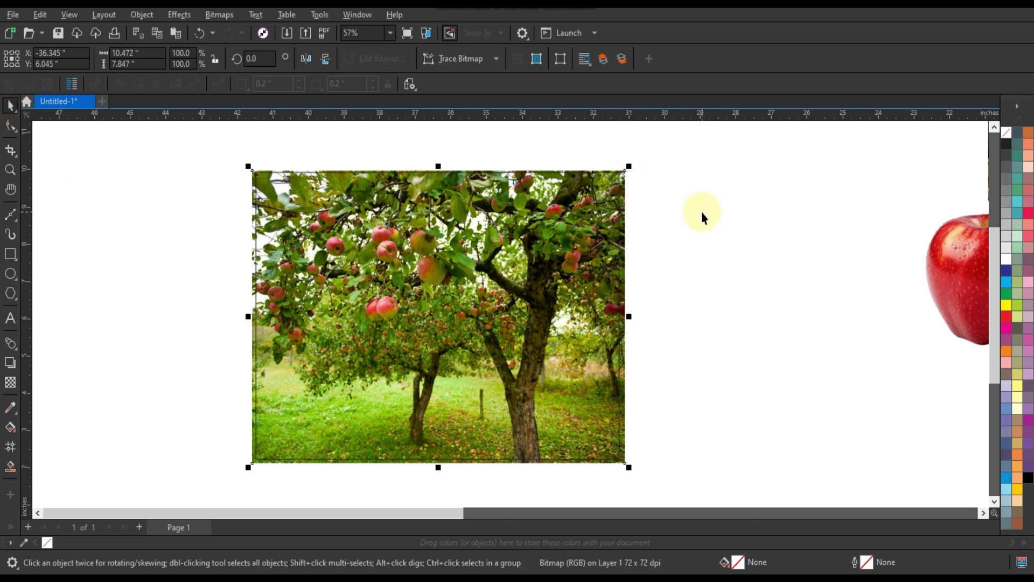
# Select all the images together and scale them down to 36.1%.
pyautogui.click(177, 20)
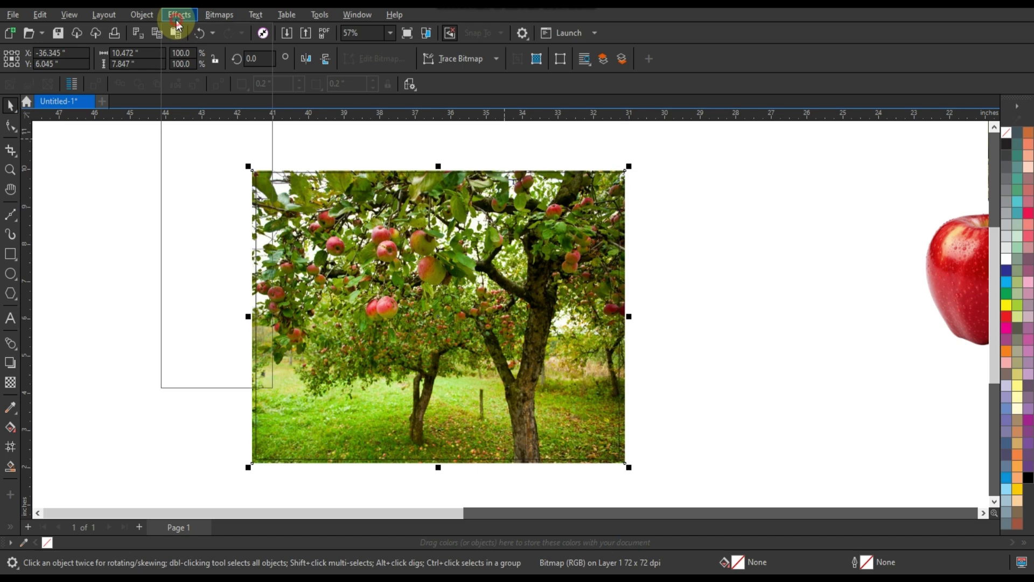
pyautogui.click(176, 21)
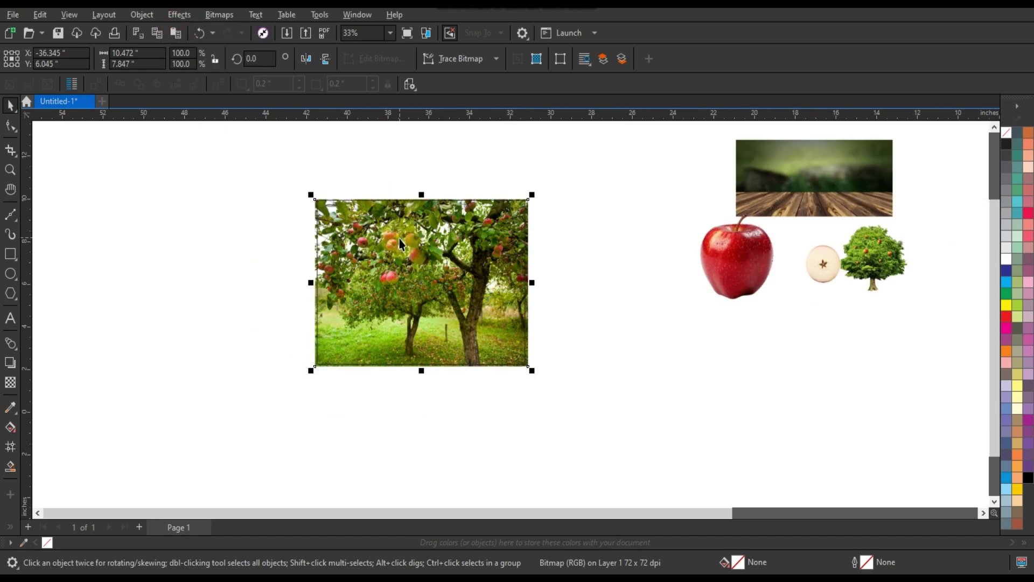
pyautogui.scroll(-3, 399, 238)
pyautogui.moveTo(312, 184); pyautogui.dragTo(738, 338)
pyautogui.moveTo(734, 166); pyautogui.dragTo(320, 336)
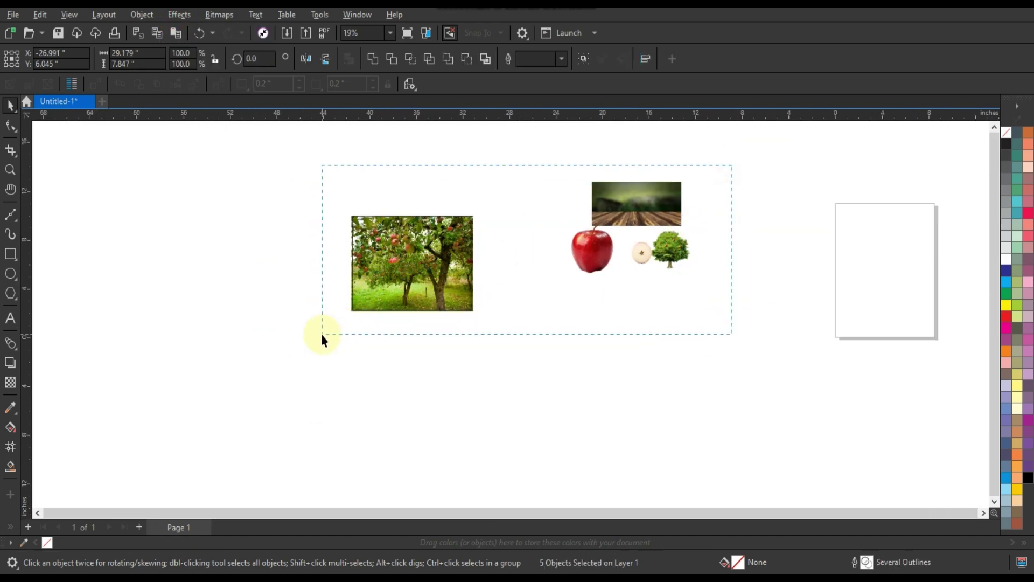
pyautogui.moveTo(680, 188); pyautogui.dragTo(531, 237)
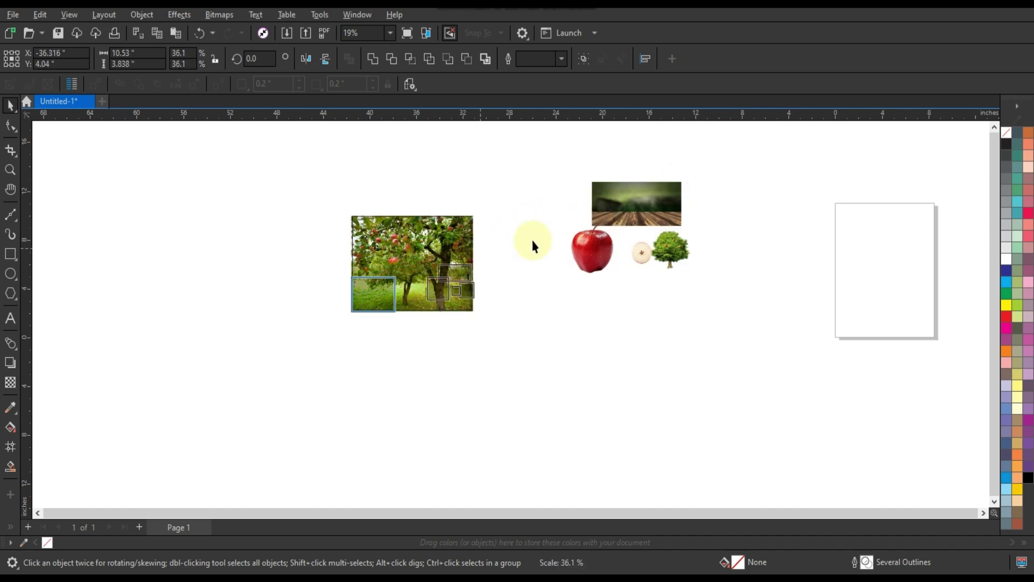
# Zoom to the selection, then select the orchard photo alone and zoom to it.
pyautogui.hotkey('shift', 'F2')
pyautogui.click(377, 235)
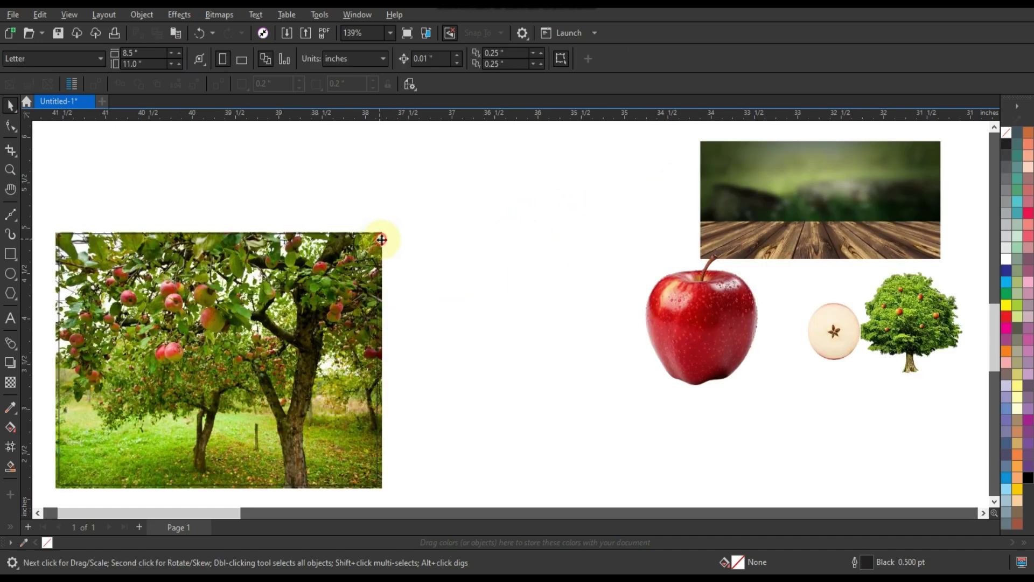
pyautogui.hotkey('shift', 'F2')
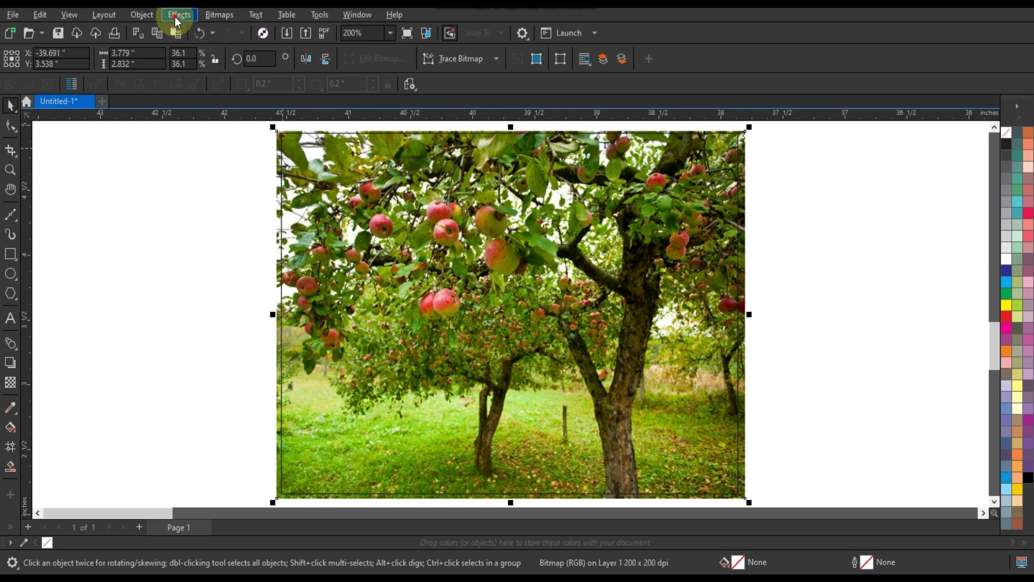
# Apply a Gaussian Blur with an 11.1-pixel radius to the orchard photo.
pyautogui.click(175, 19)
pyautogui.moveTo(192, 76)
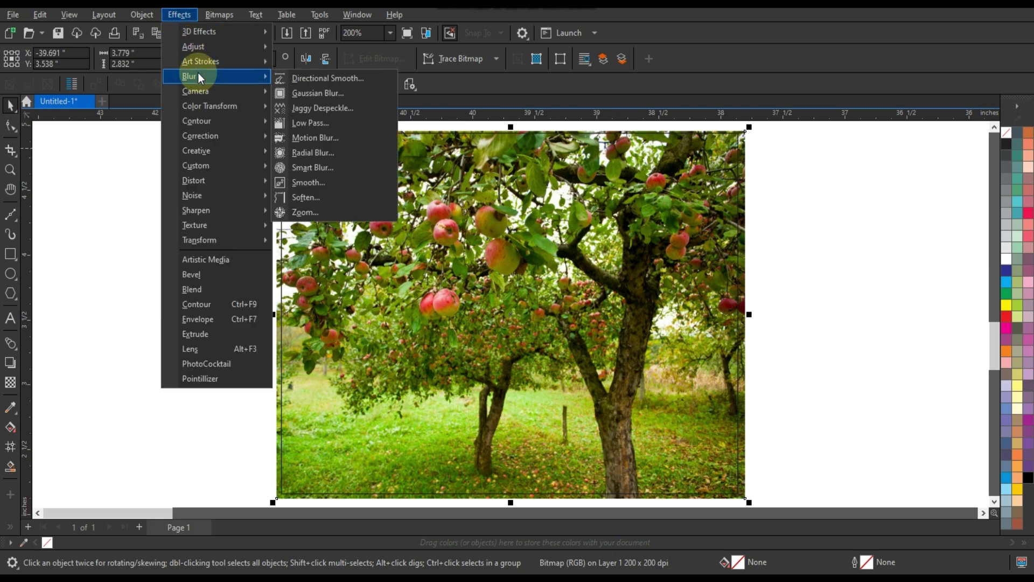
pyautogui.click(301, 93)
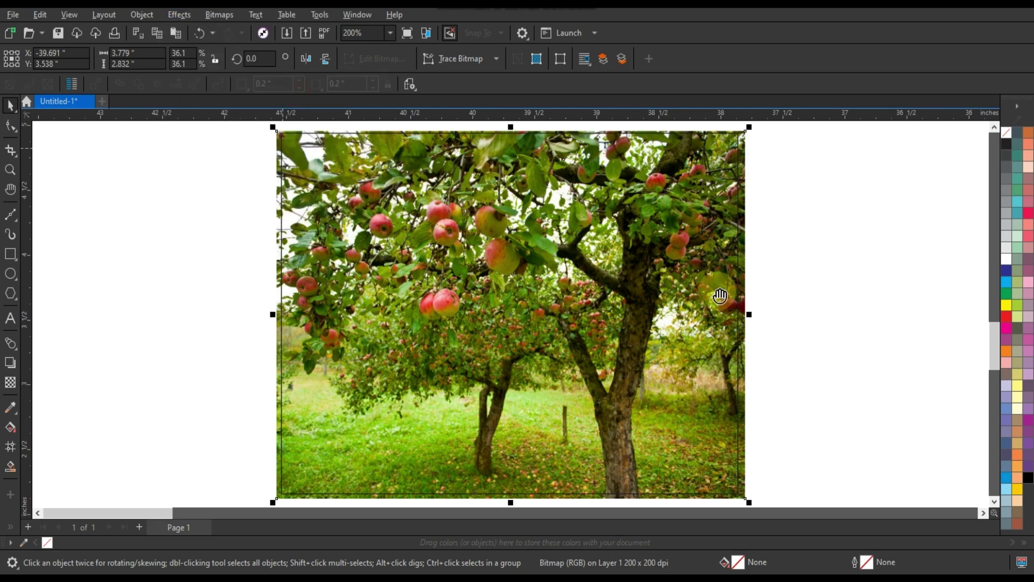
pyautogui.moveTo(464, 272); pyautogui.dragTo(467, 273)
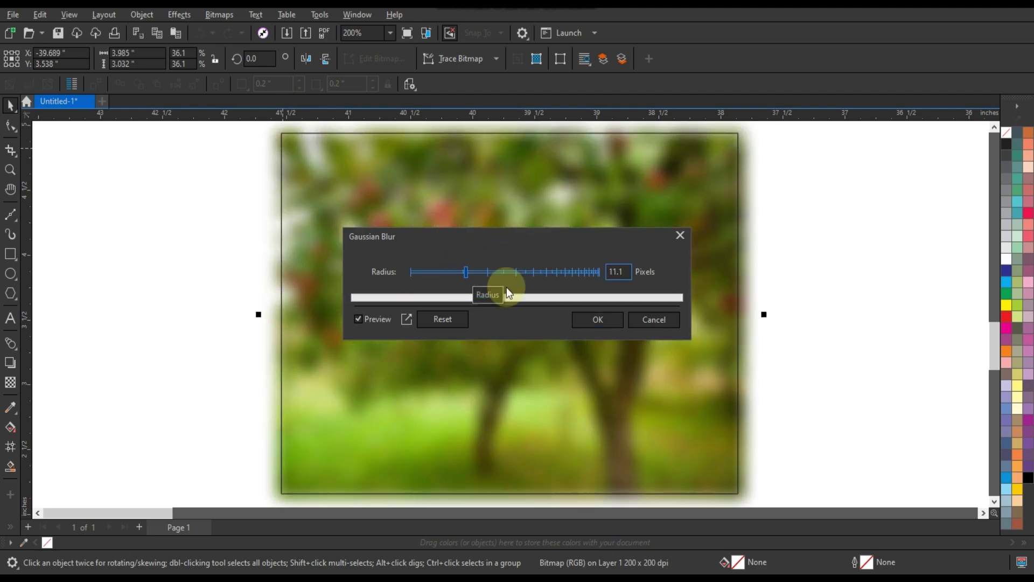
pyautogui.click(597, 320)
# PowerClip the blurred orchard photo inside the rectangle frame.
pyautogui.scroll(-1, 607, 332)
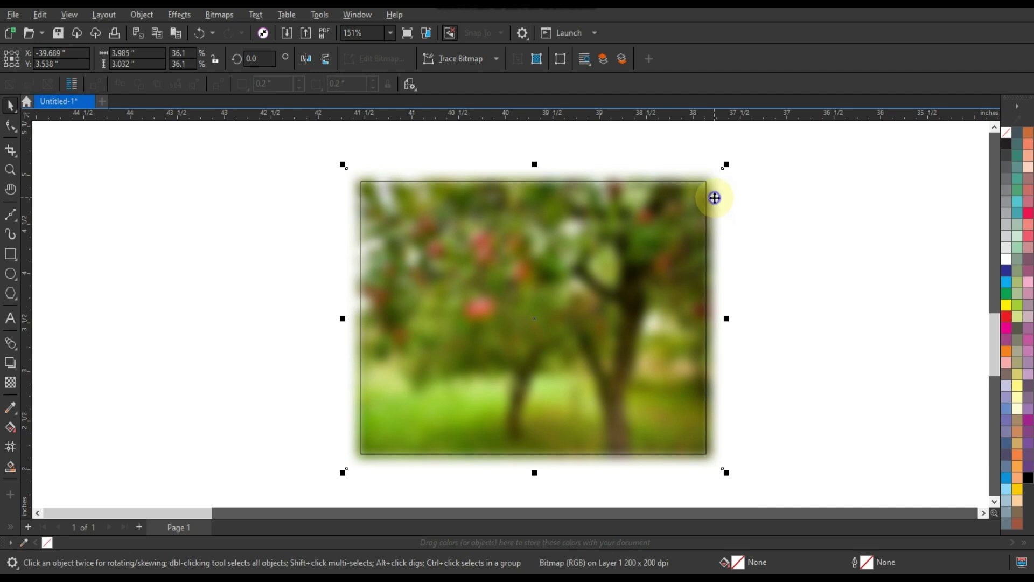
pyautogui.rightClick(715, 200)
pyautogui.click(753, 372)
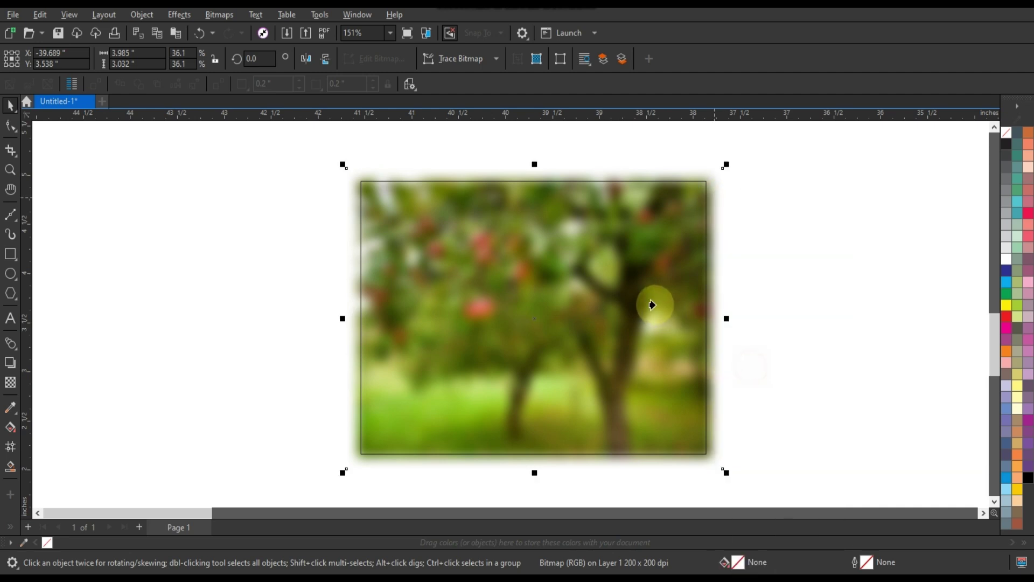
pyautogui.click(652, 300)
# Place the table photo over the blurred background and crop it to its wooden planks.
pyautogui.click(206, 249)
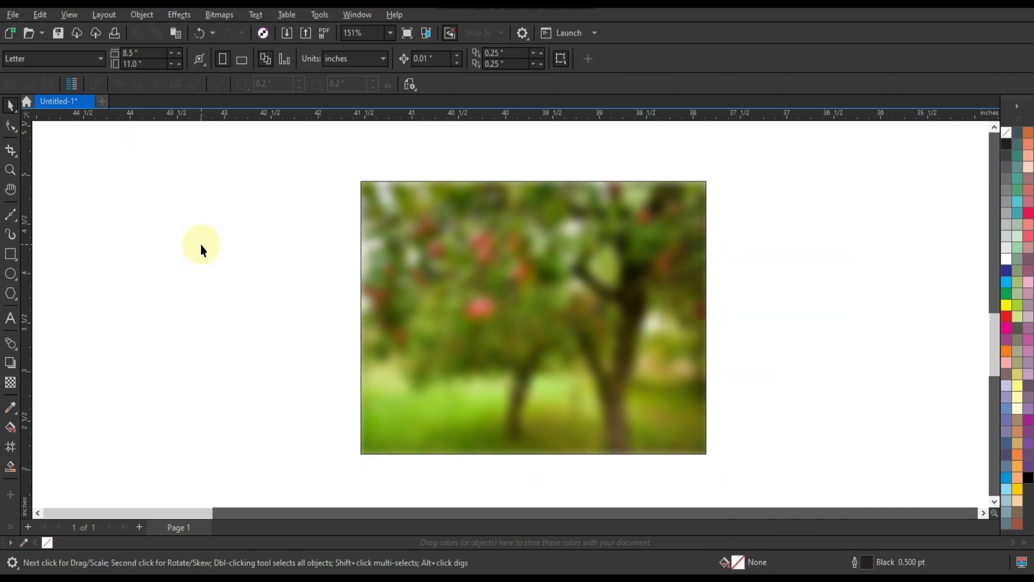
pyautogui.scroll(-1, 202, 242)
pyautogui.moveTo(872, 182)
pyautogui.mouseDown()
pyautogui.moveTo(399, 306)
pyautogui.moveTo(459, 347)
pyautogui.mouseUp()
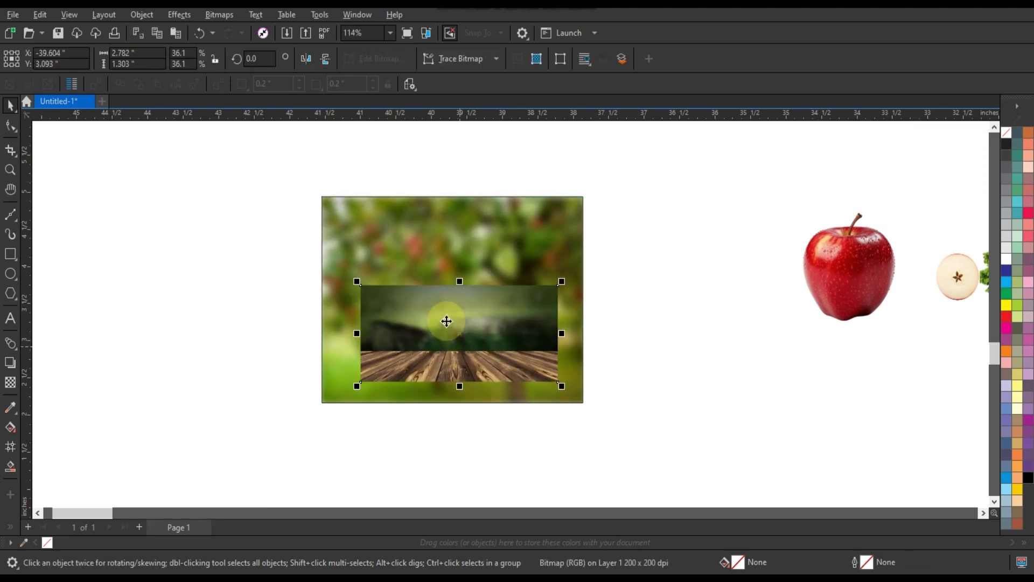
pyautogui.scroll(2, 439, 349)
pyautogui.click(11, 126)
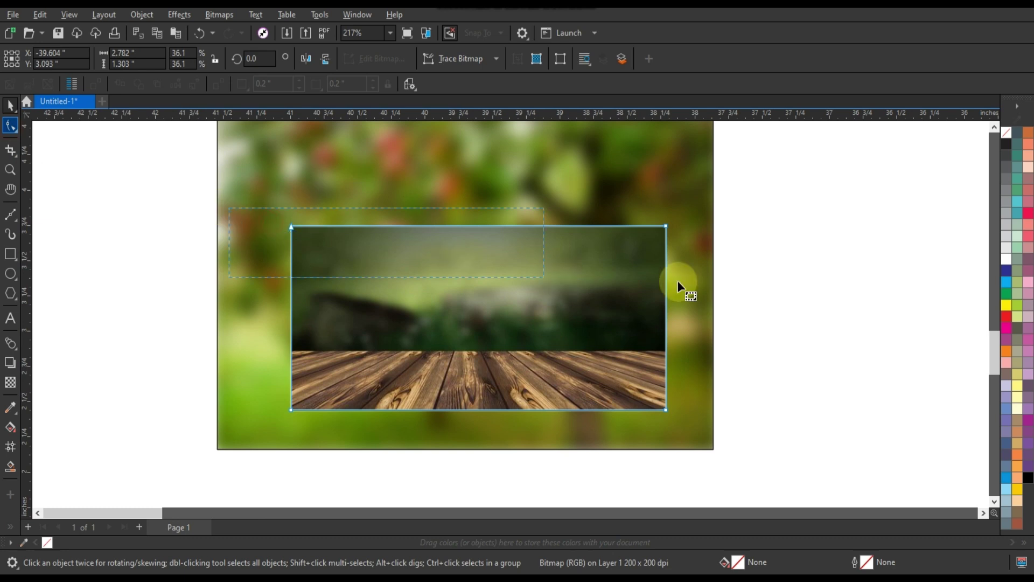
pyautogui.click(667, 227)
pyautogui.moveTo(667, 229); pyautogui.dragTo(668, 354)
# Move the plank strip to the background's bottom and stretch it to span the width.
pyautogui.click(9, 105)
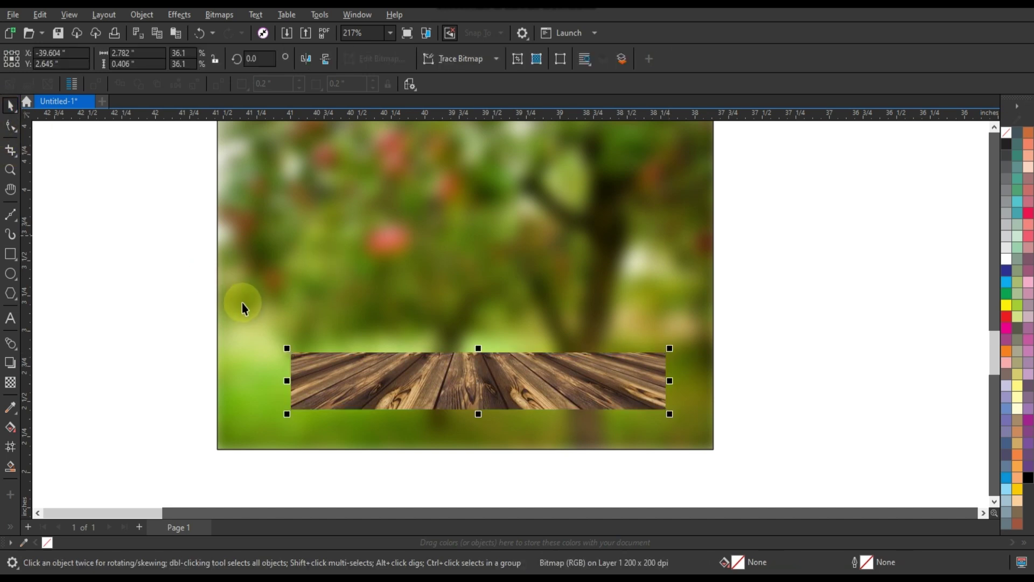
pyautogui.moveTo(297, 375); pyautogui.dragTo(222, 417)
pyautogui.moveTo(591, 389); pyautogui.dragTo(721, 330)
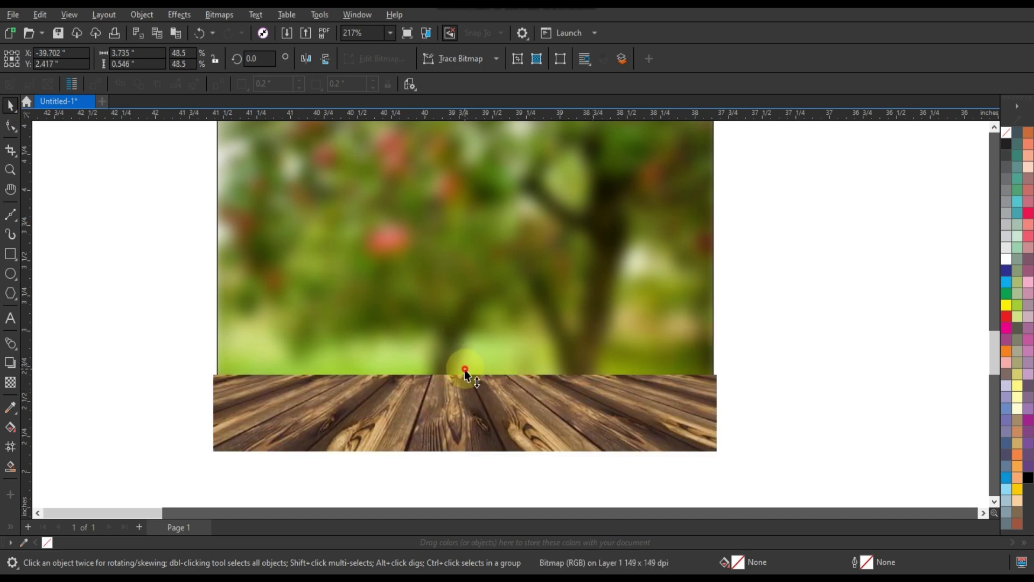
pyautogui.moveTo(466, 375); pyautogui.dragTo(469, 346)
# Stretch the wood strip's top edge upward so it overlaps the orchard.
pyautogui.click(469, 338)
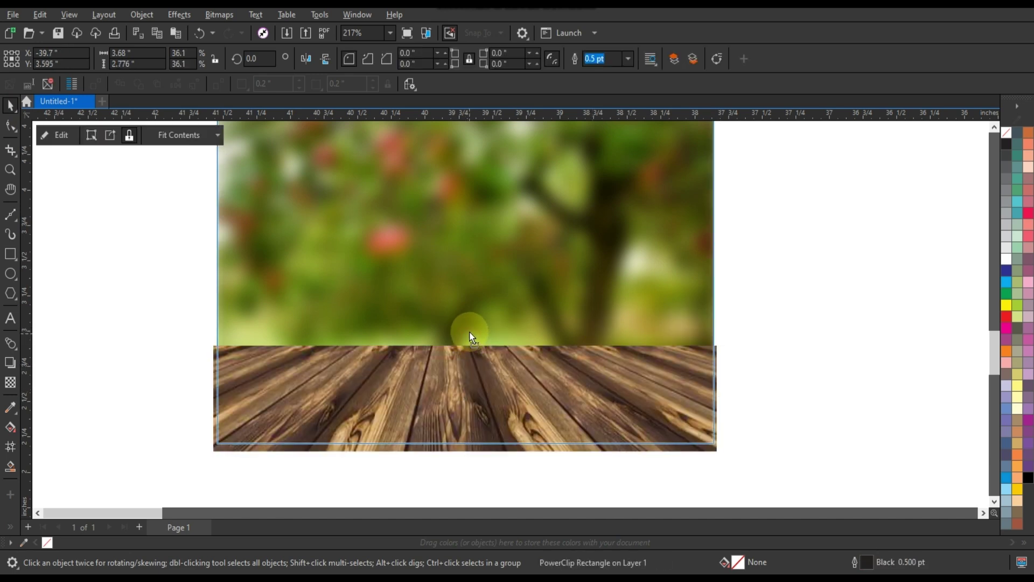
pyautogui.click(466, 348)
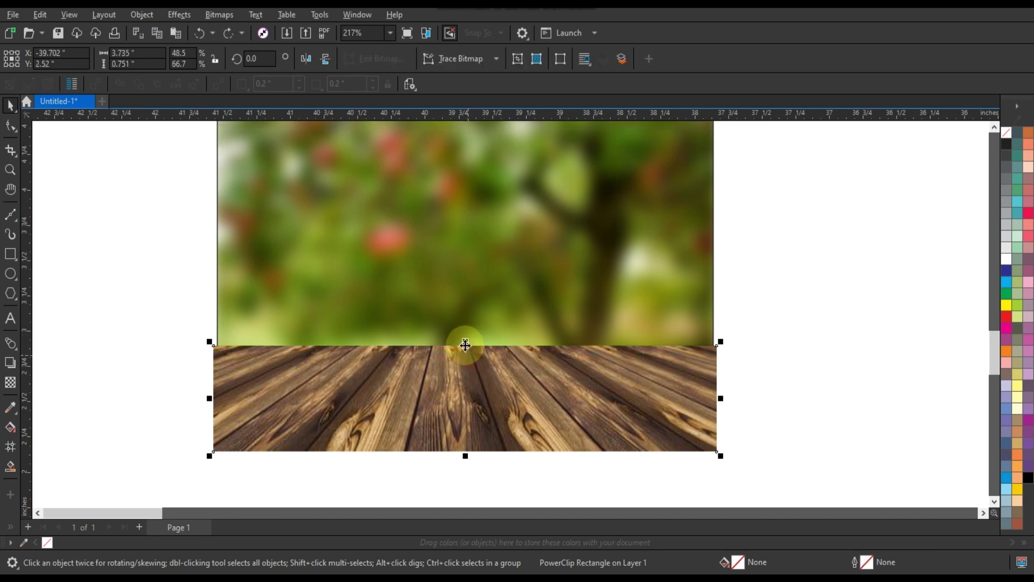
pyautogui.moveTo(465, 344); pyautogui.dragTo(466, 337)
pyautogui.rightClick(469, 346)
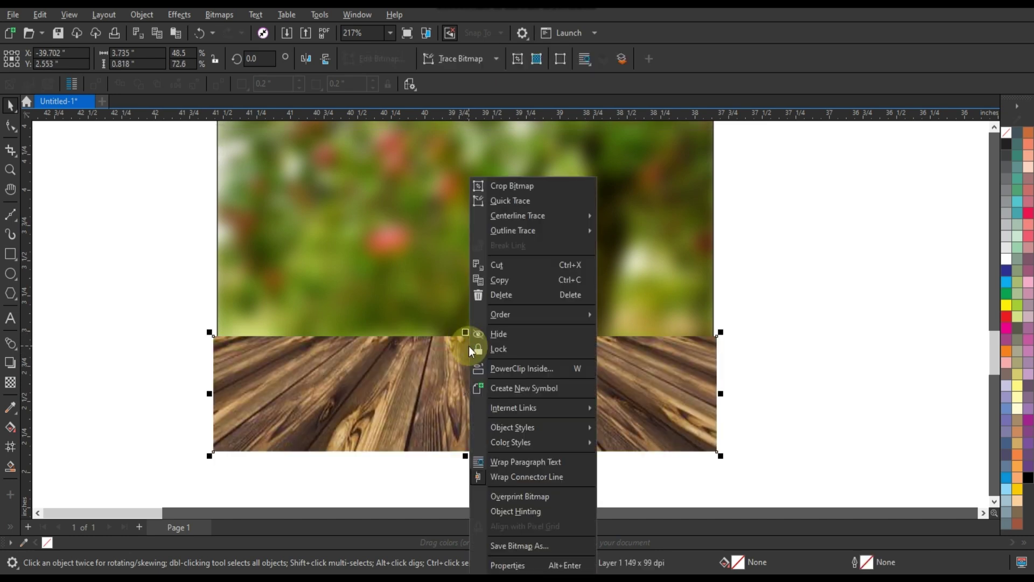
pyautogui.click(462, 350)
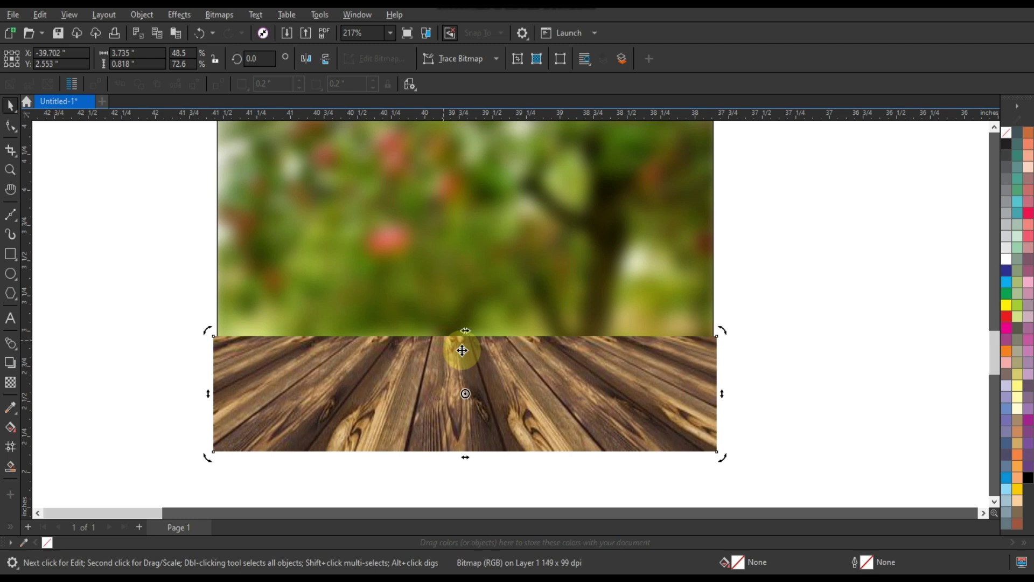
pyautogui.click(465, 341)
pyautogui.moveTo(465, 335); pyautogui.dragTo(468, 323)
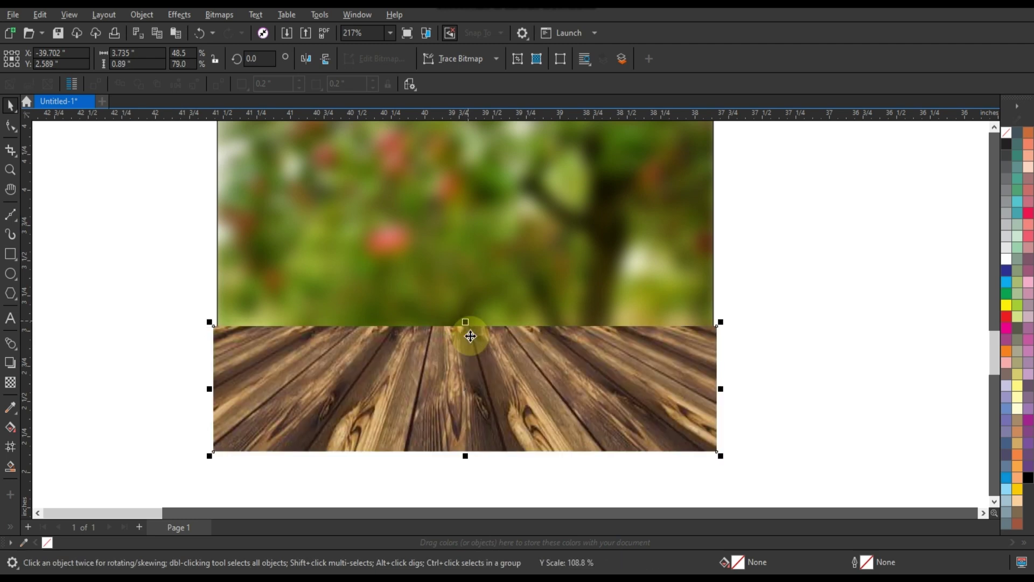
# PowerClip the wood strip inside the frame alongside the blurred orchard.
pyautogui.rightClick(470, 337)
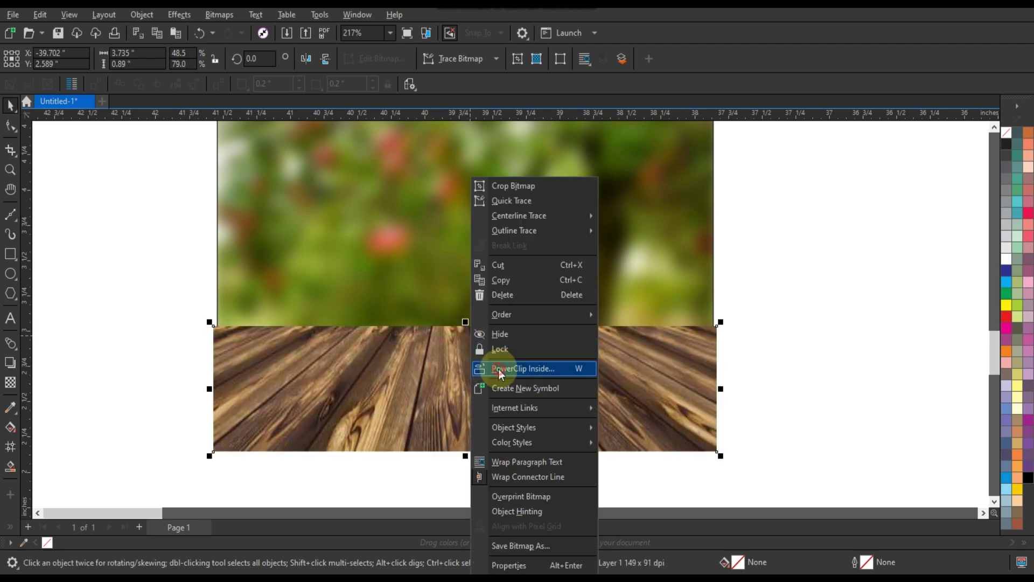
pyautogui.click(477, 277)
pyautogui.scroll(-2, 425, 418)
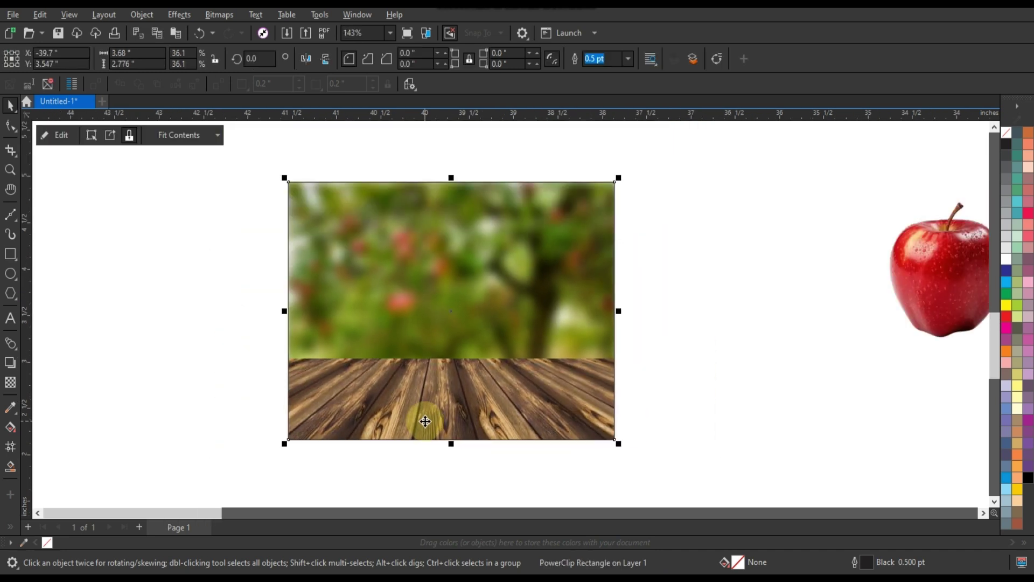
# Drop the red apple into the framed scene on the tabletop and enlarge it to 49.1%.
pyautogui.click(946, 301)
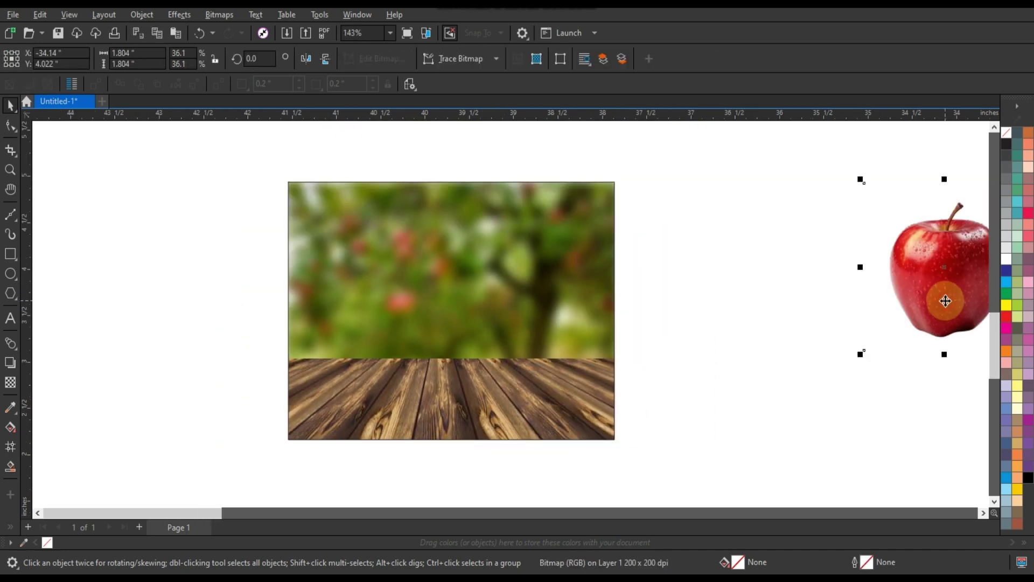
pyautogui.moveTo(946, 300); pyautogui.dragTo(443, 336)
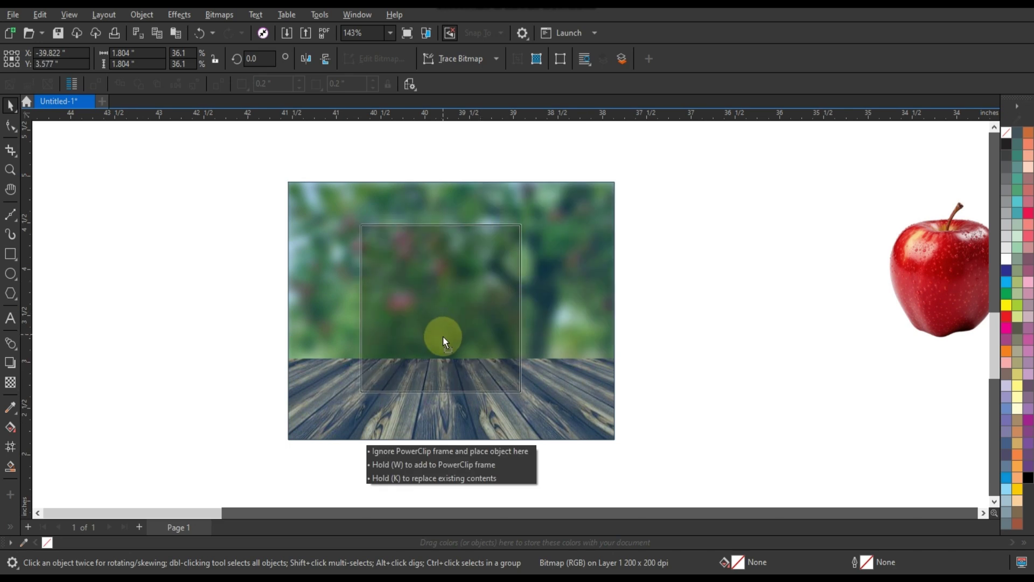
pyautogui.click(576, 340)
pyautogui.scroll(2, 577, 340)
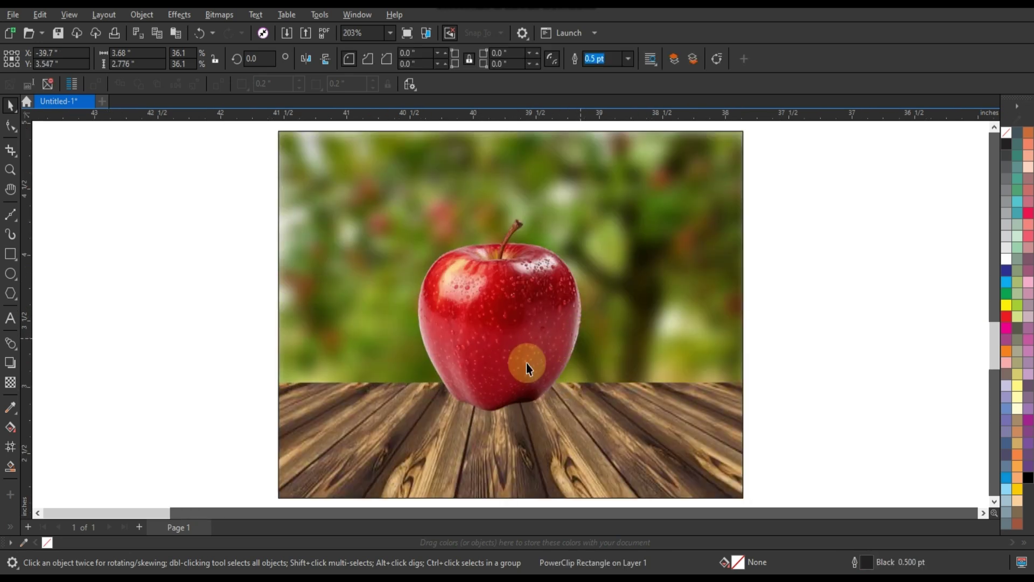
pyautogui.moveTo(526, 363); pyautogui.dragTo(536, 371)
pyautogui.moveTo(619, 197)
pyautogui.mouseDown()
pyautogui.moveTo(666, 173)
pyautogui.moveTo(676, 162)
pyautogui.moveTo(666, 151)
pyautogui.mouseUp()
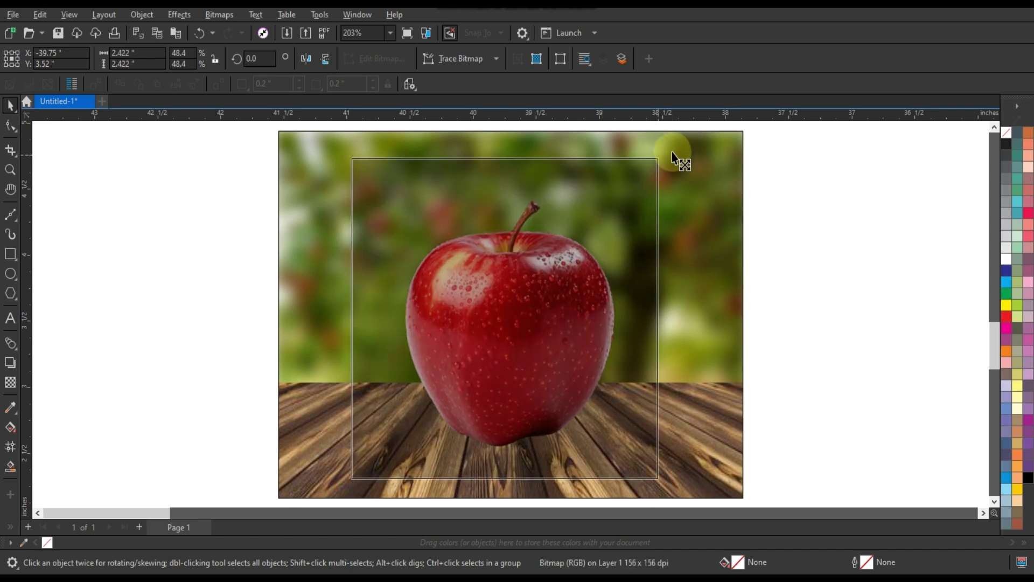
# Place a spare copy of the apple left of the scene and reselect the centred apple.
pyautogui.scroll(-1, 412, 238)
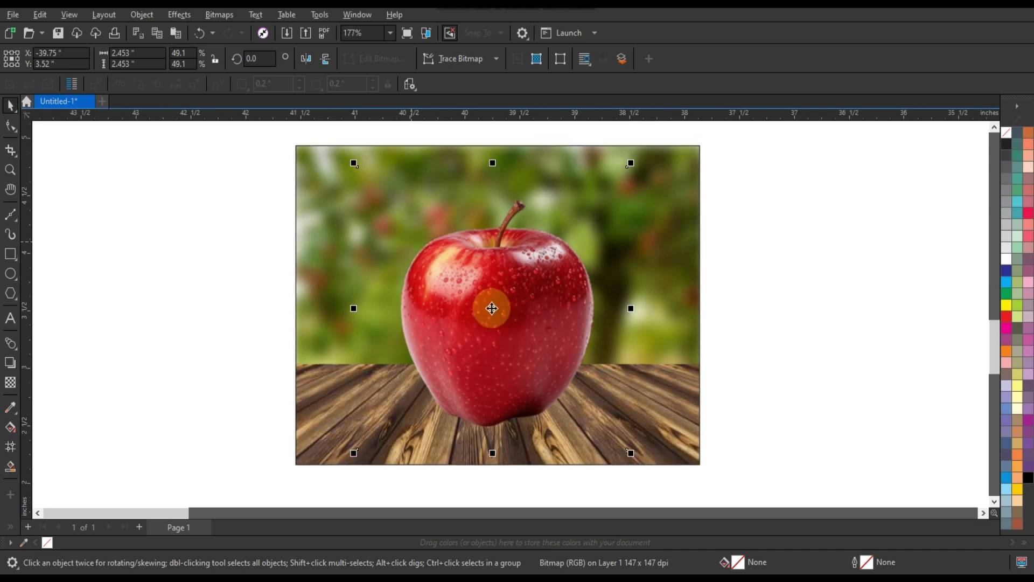
pyautogui.moveTo(492, 307); pyautogui.dragTo(161, 313)
pyautogui.click(542, 323)
pyautogui.scroll(2, 571, 318)
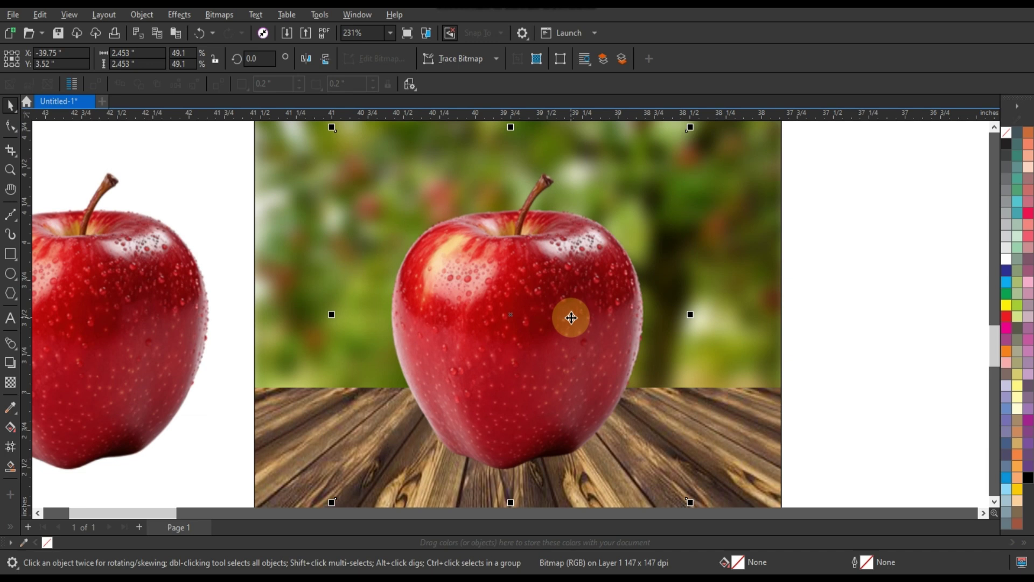
# Convert the centred apple to a Grayscale (8-bit) bitmap at 300 dpi.
pyautogui.click(225, 21)
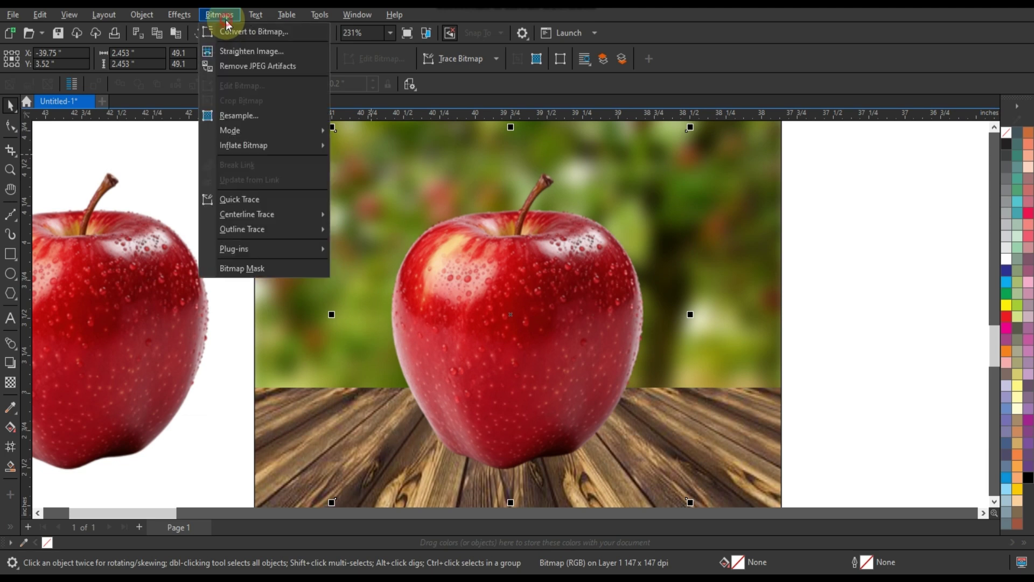
pyautogui.click(229, 32)
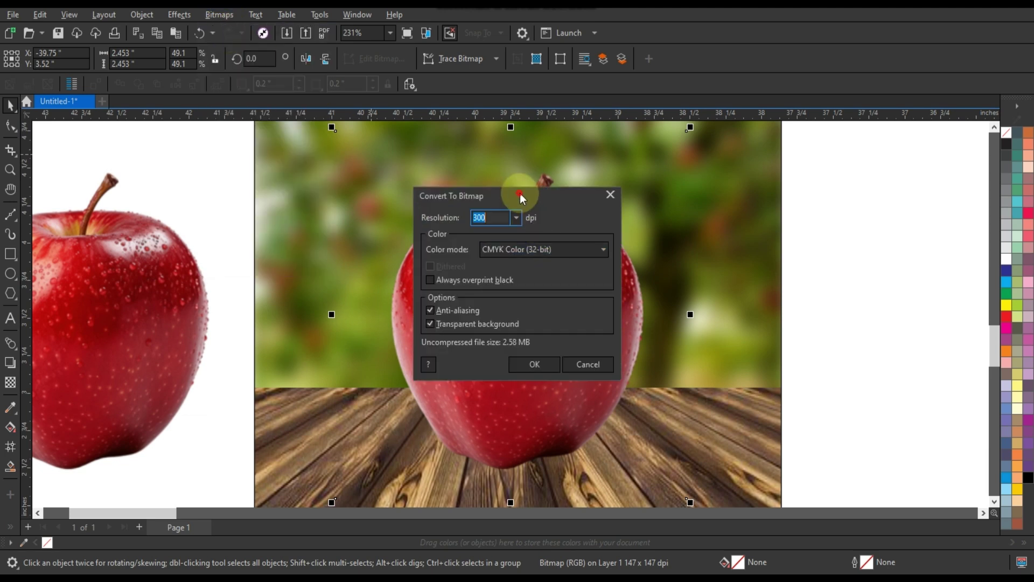
pyautogui.moveTo(521, 196); pyautogui.dragTo(823, 198)
pyautogui.click(832, 251)
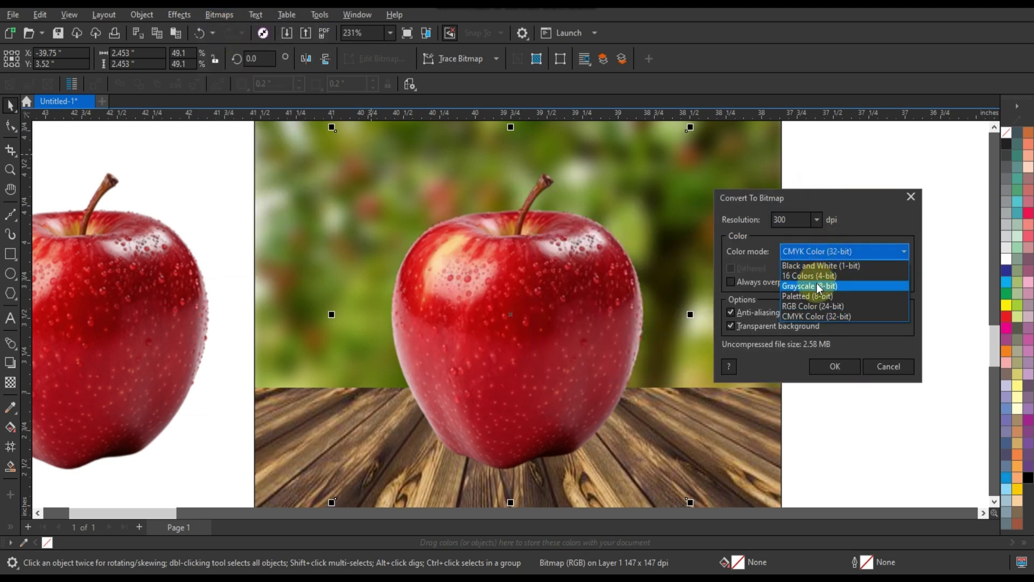
pyautogui.click(818, 285)
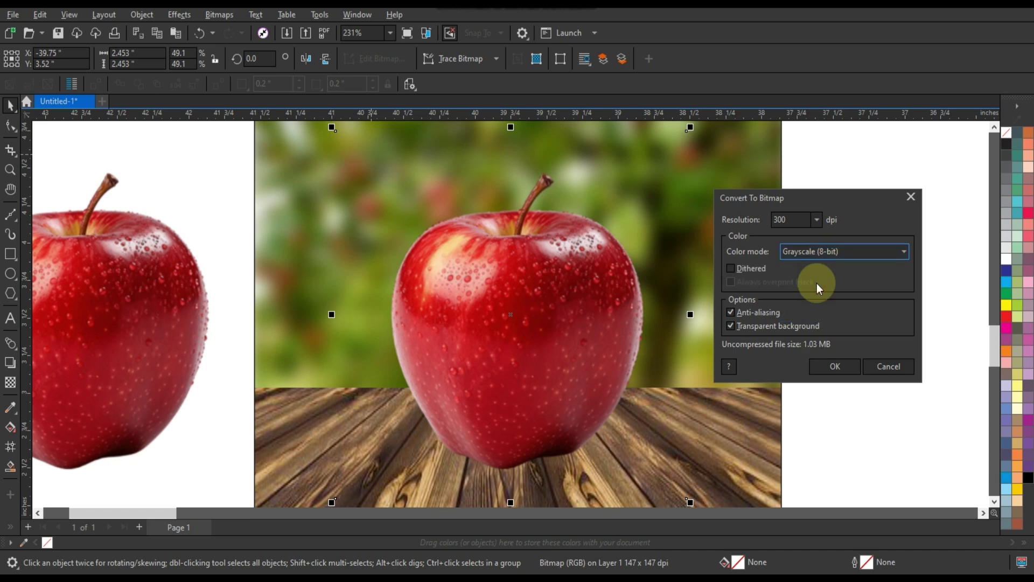
pyautogui.click(830, 365)
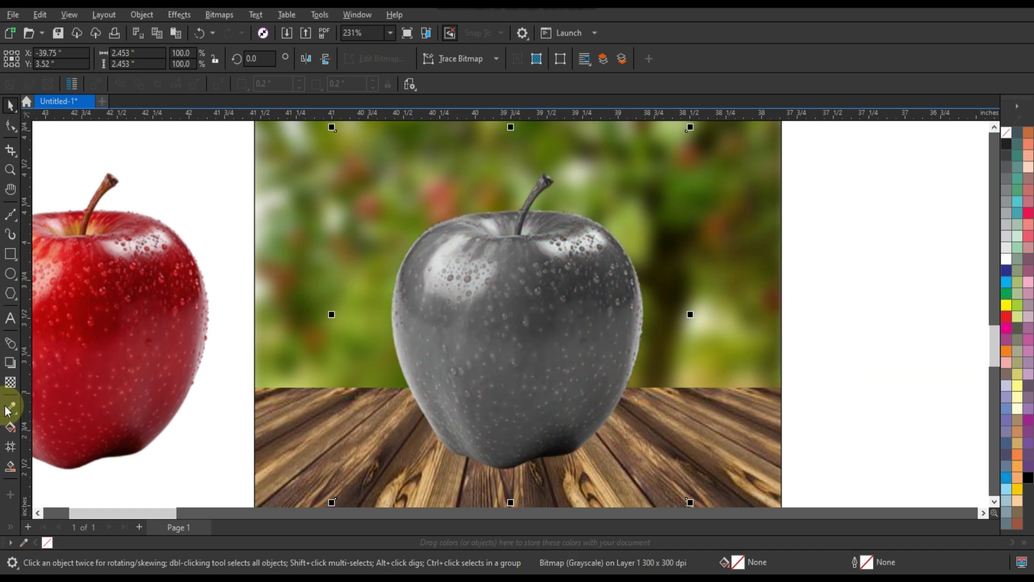
# Give the grayscale apple a Screen transparency merge mode for a glassy look.
pyautogui.click(10, 384)
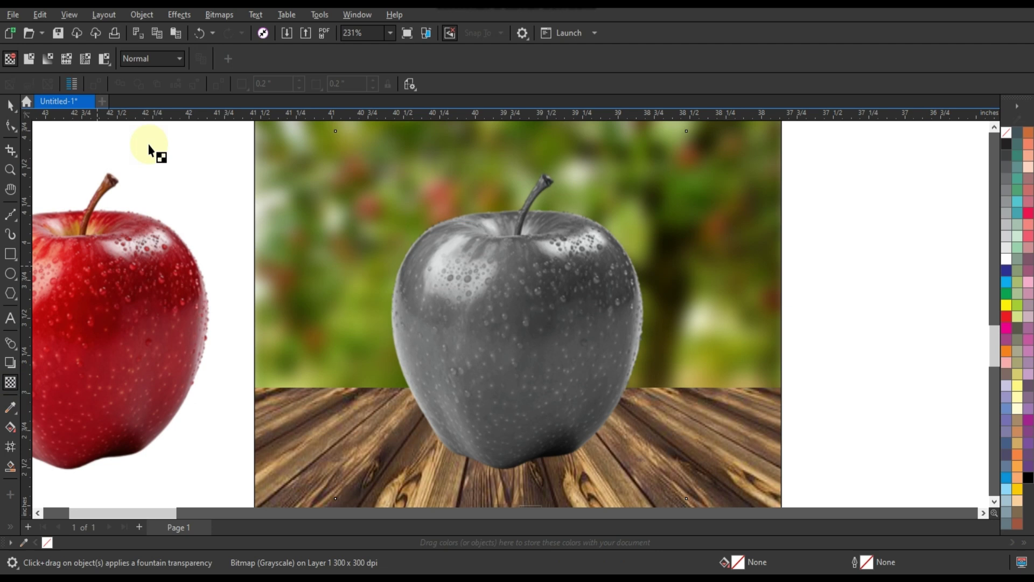
pyautogui.click(158, 63)
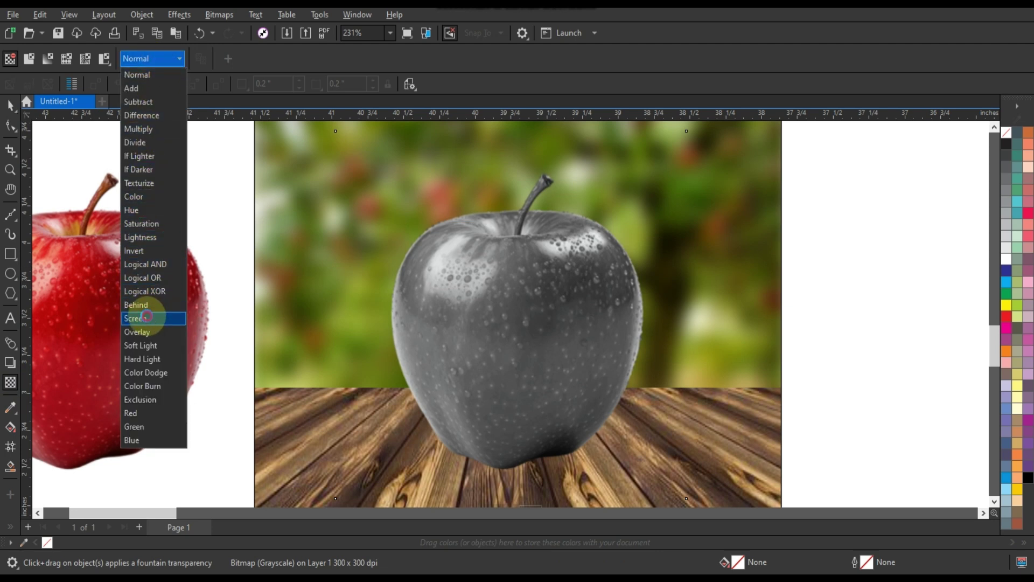
pyautogui.click(148, 319)
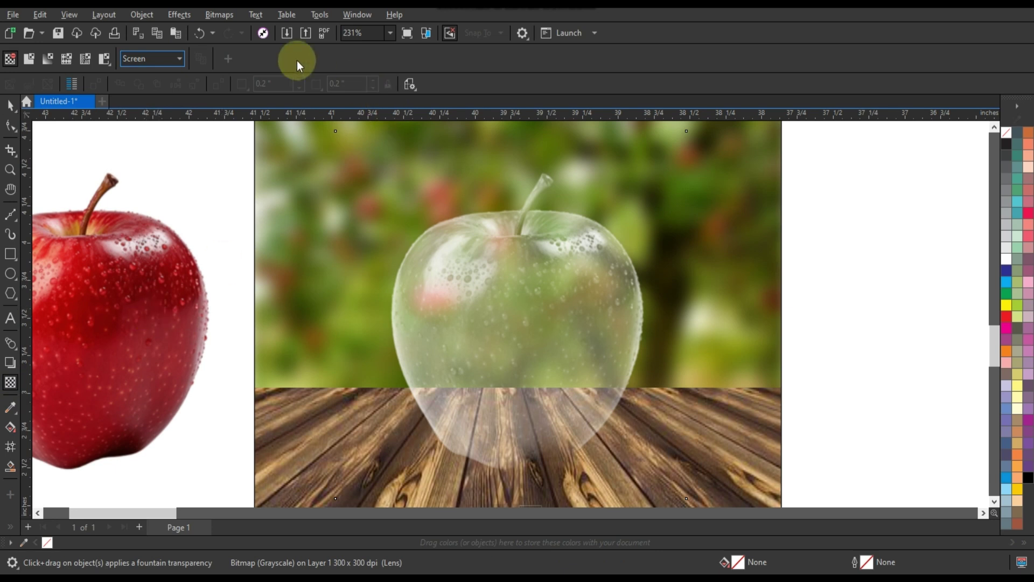
pyautogui.click(187, 15)
pyautogui.moveTo(193, 47)
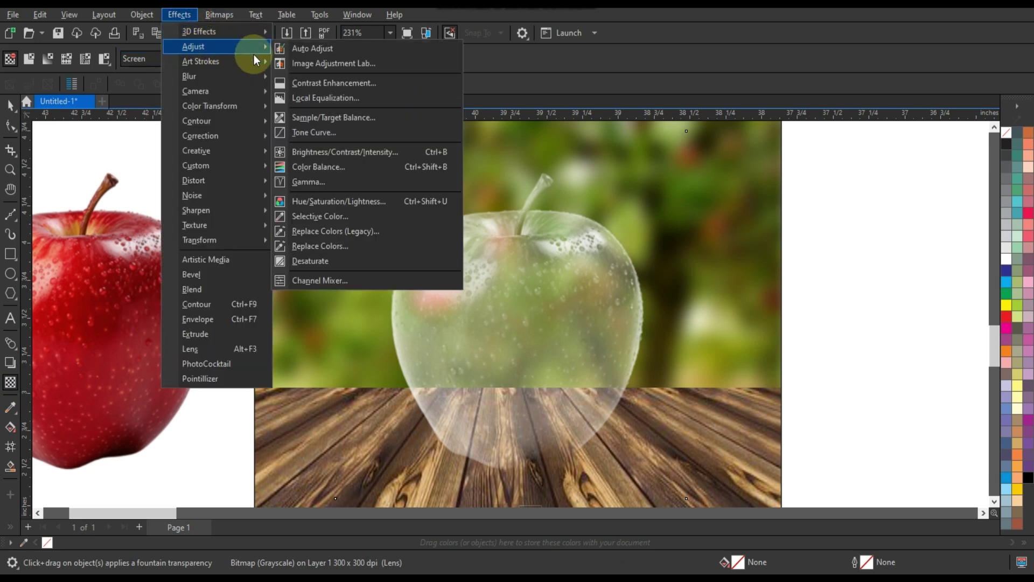
# Apply Brightness -5, Contrast 40 and Intensity -15 to the glass apple, then select it.
pyautogui.click(322, 152)
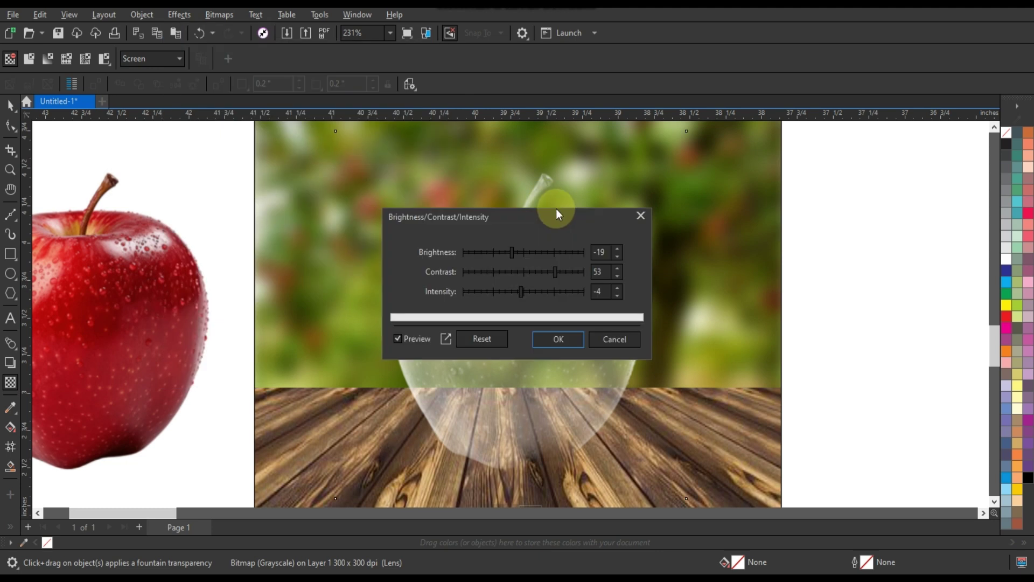
pyautogui.moveTo(540, 218); pyautogui.dragTo(821, 218)
pyautogui.click(818, 291)
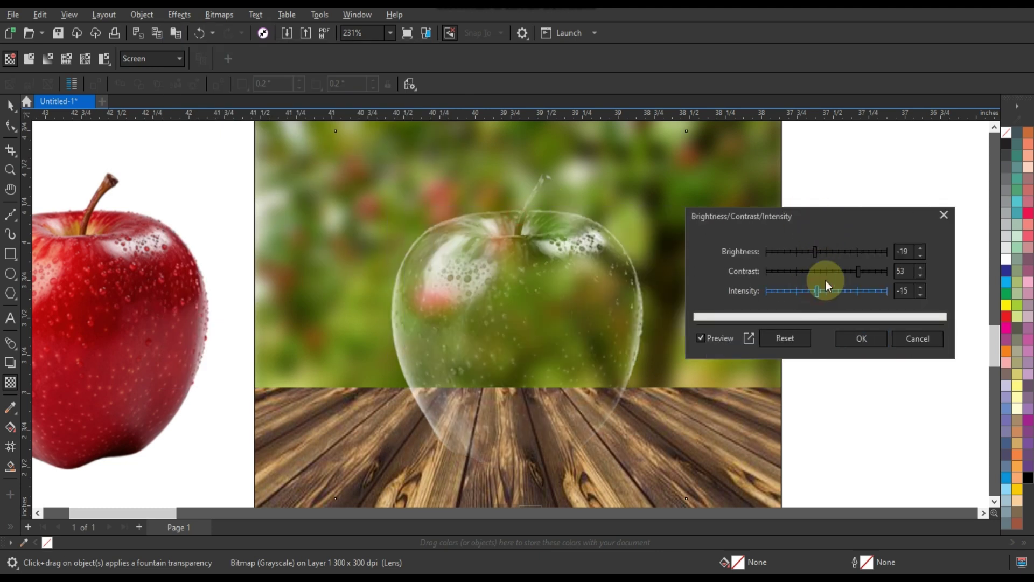
pyautogui.click(839, 272)
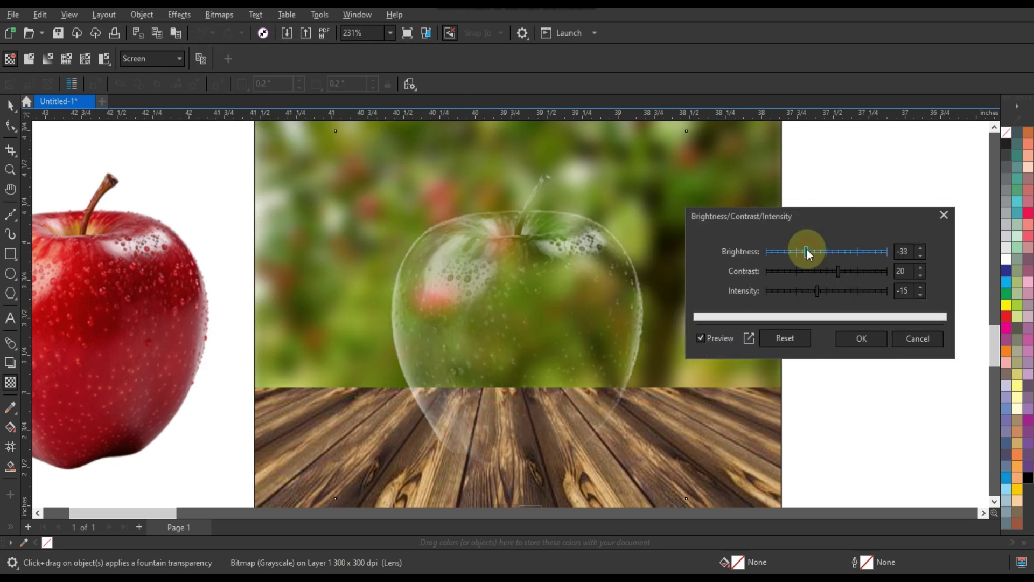
pyautogui.moveTo(809, 254)
pyautogui.mouseDown()
pyautogui.moveTo(832, 253)
pyautogui.moveTo(851, 271)
pyautogui.mouseUp()
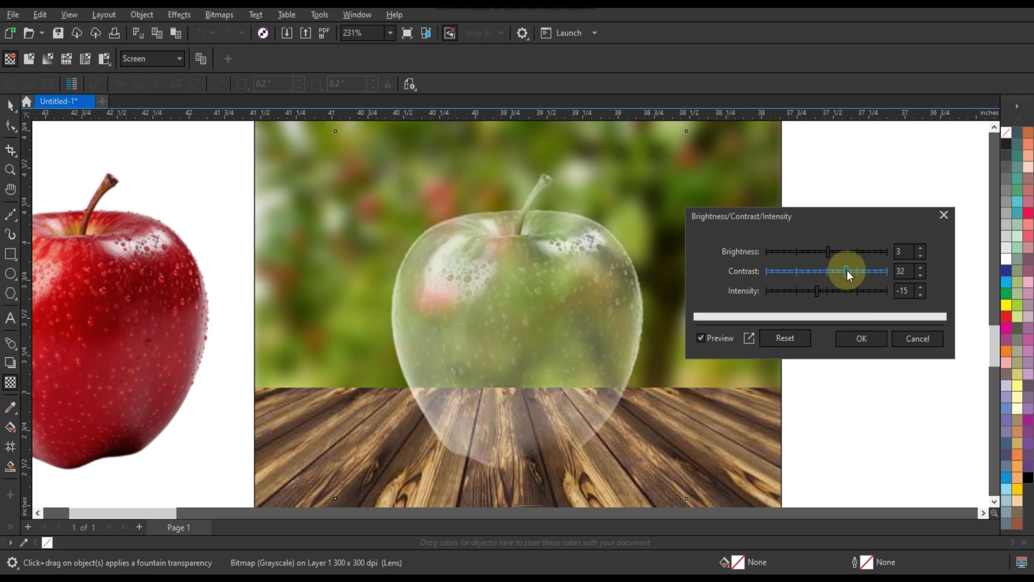
pyautogui.click(823, 253)
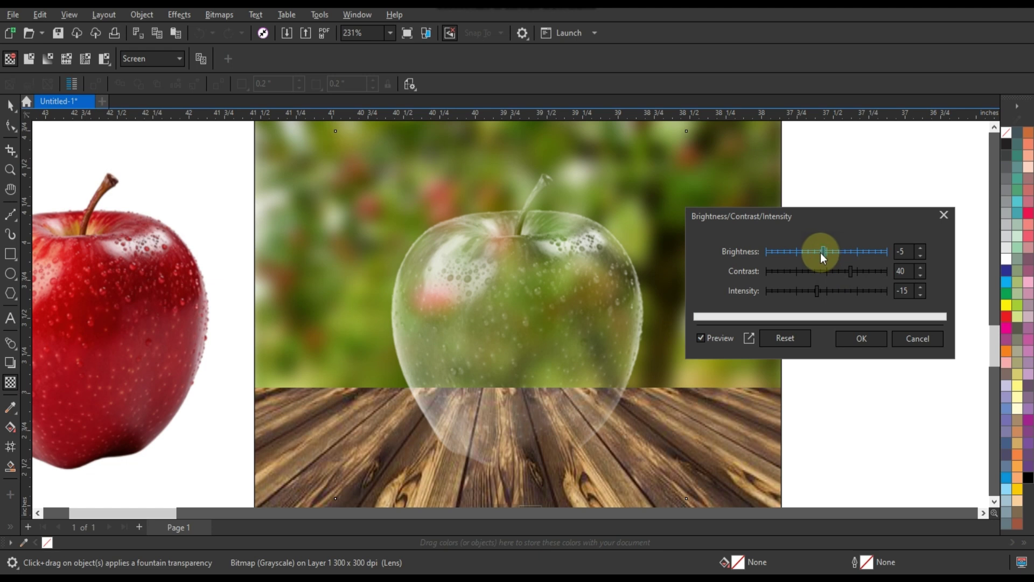
pyautogui.click(820, 253)
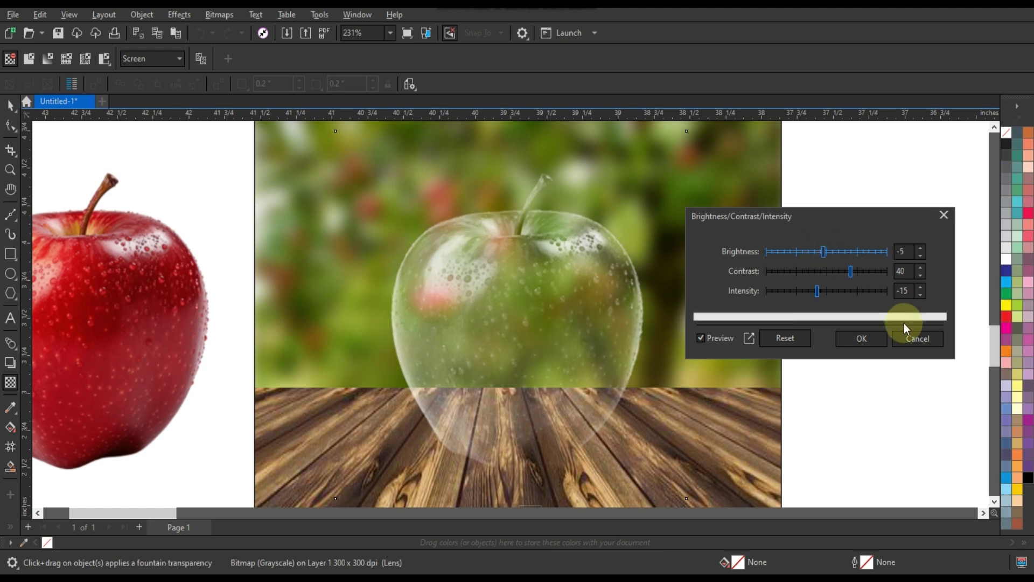
pyautogui.click(870, 337)
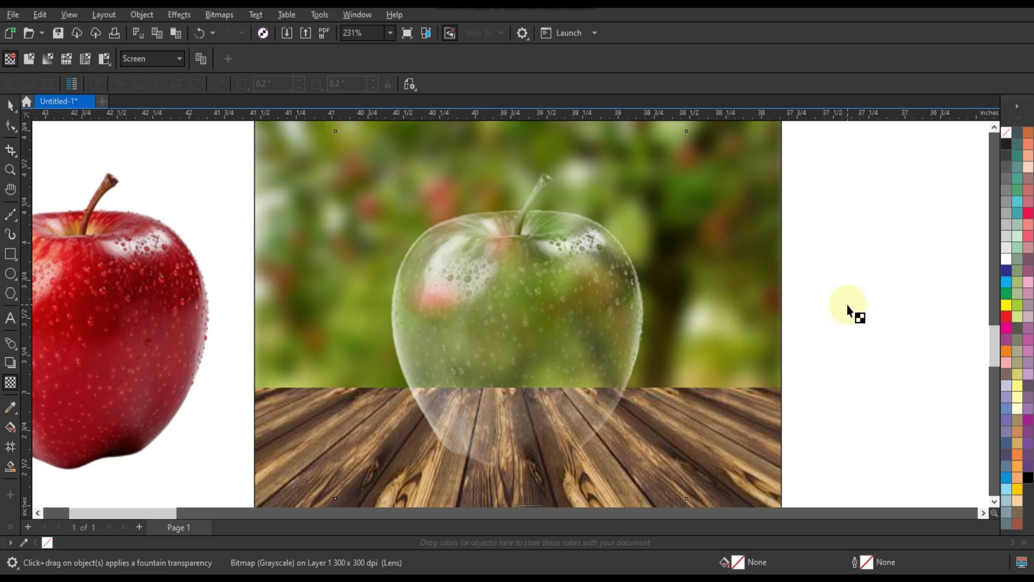
pyautogui.click(572, 313)
# Raise the glass lens's bottom nodes so it covers only the apple's upper half.
pyautogui.click(9, 105)
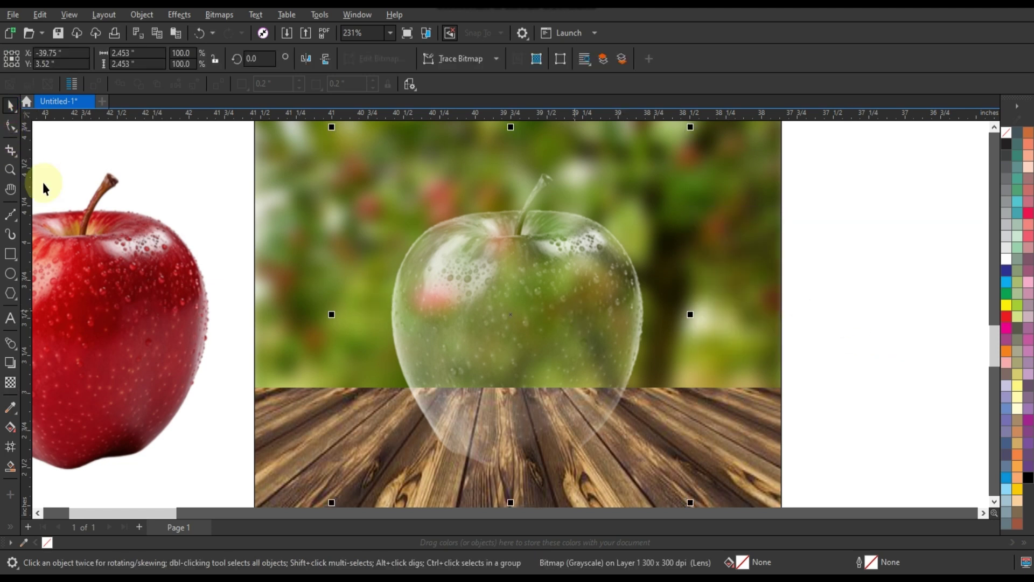
pyautogui.click(455, 285)
pyautogui.press('F10')
pyautogui.scroll(-1, 455, 291)
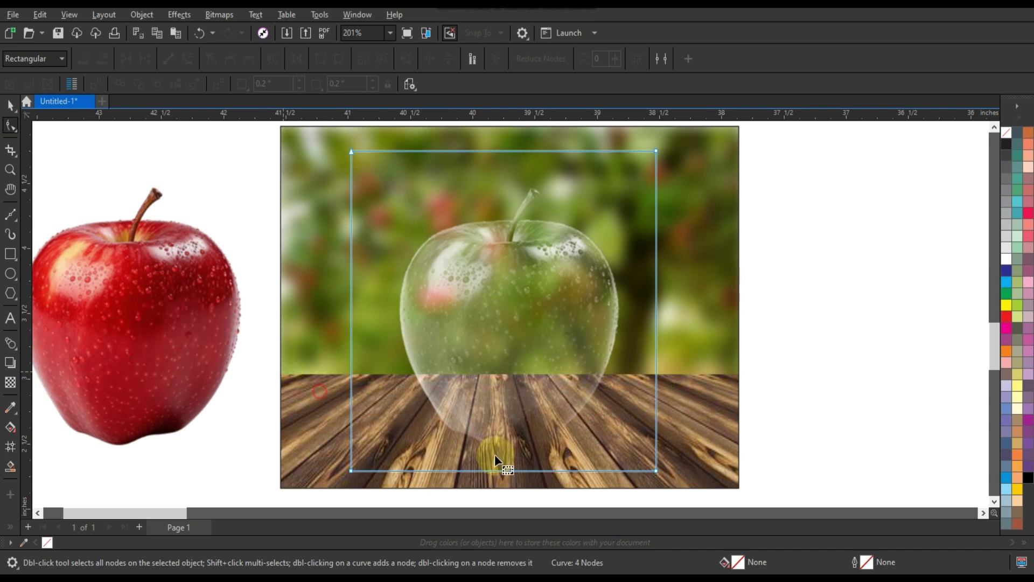
pyautogui.click(657, 470)
pyautogui.moveTo(656, 470); pyautogui.dragTo(645, 352)
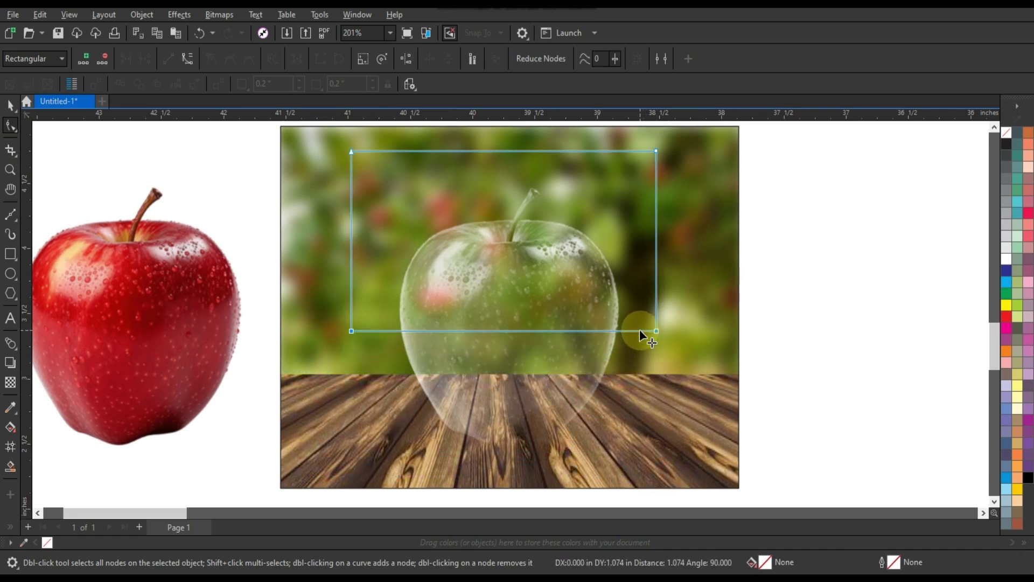
pyautogui.moveTo(645, 353); pyautogui.dragTo(639, 331)
# Select the trimmed lens and red apple and centre the red apple on the lens.
pyautogui.click(11, 105)
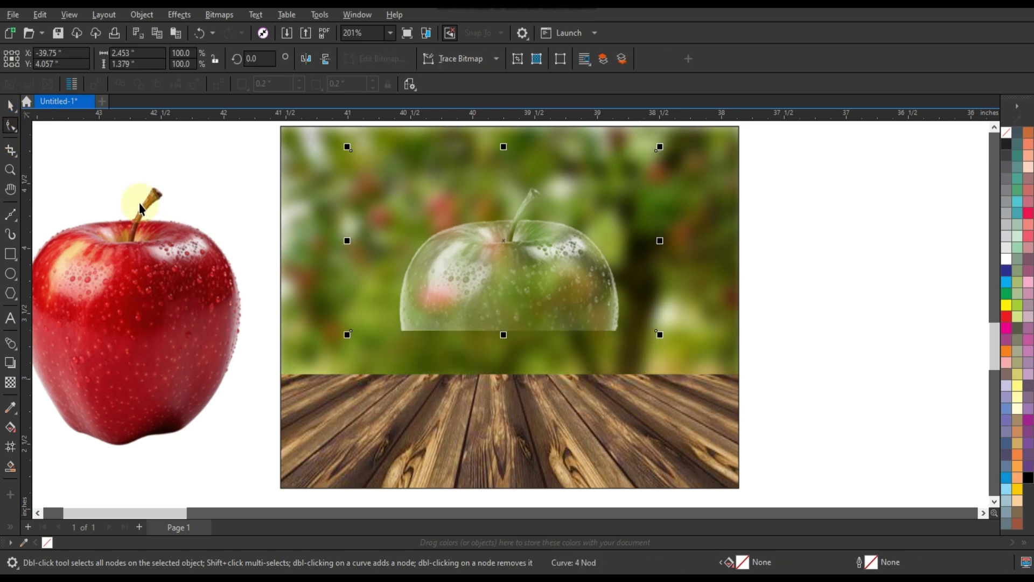
pyautogui.click(178, 260)
pyautogui.keyDown('shift'); pyautogui.click(166, 331); pyautogui.keyUp('shift')
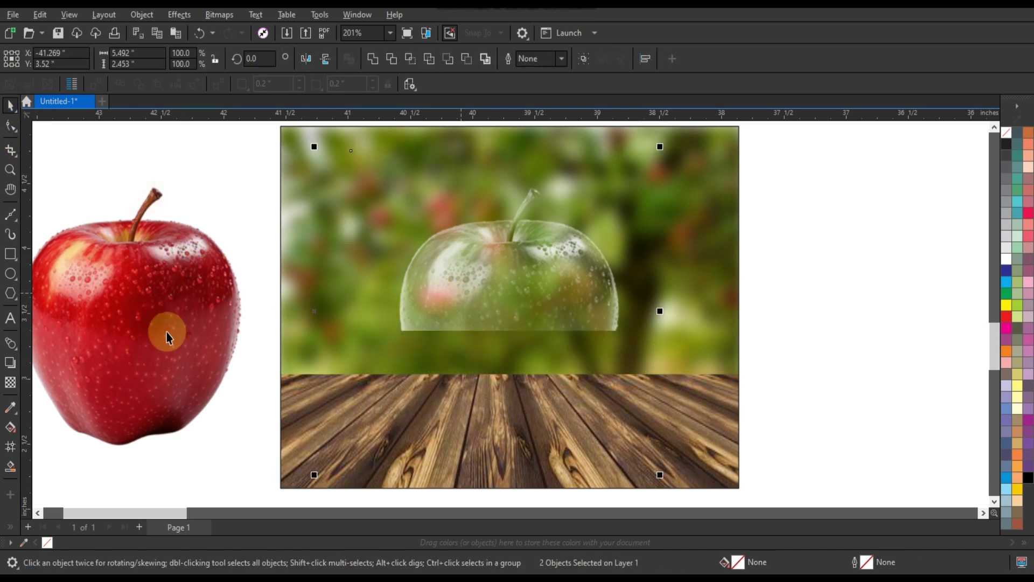
pyautogui.press('c')
pyautogui.click(519, 416)
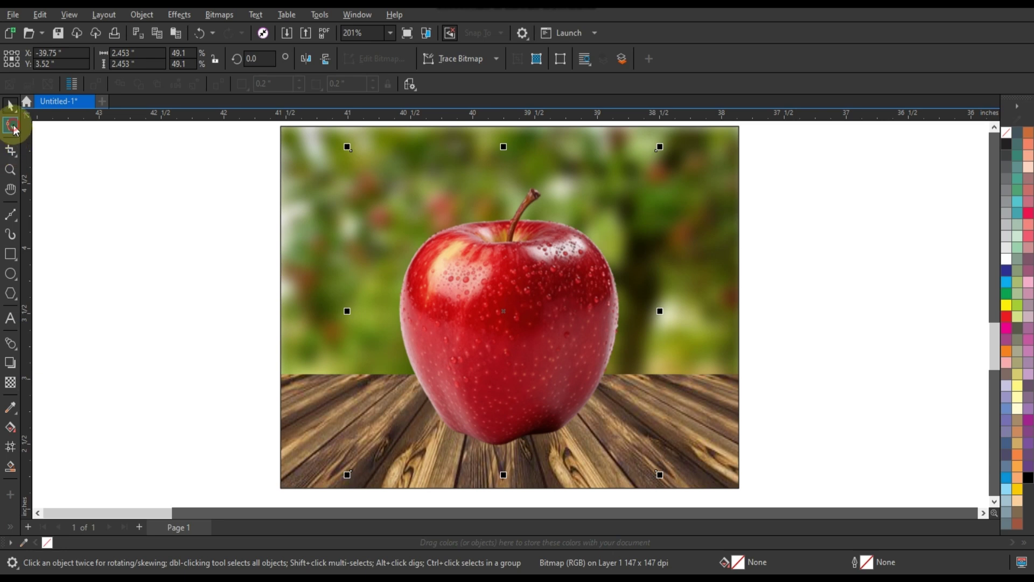
# Drag the red apple bitmap's top crop nodes down to the lens edge, keeping only its lower half.
pyautogui.click(10, 125)
pyautogui.moveTo(316, 136)
pyautogui.mouseDown()
pyautogui.moveTo(672, 193)
pyautogui.moveTo(645, 324)
pyautogui.moveTo(652, 342)
pyautogui.moveTo(653, 327)
pyautogui.mouseUp()
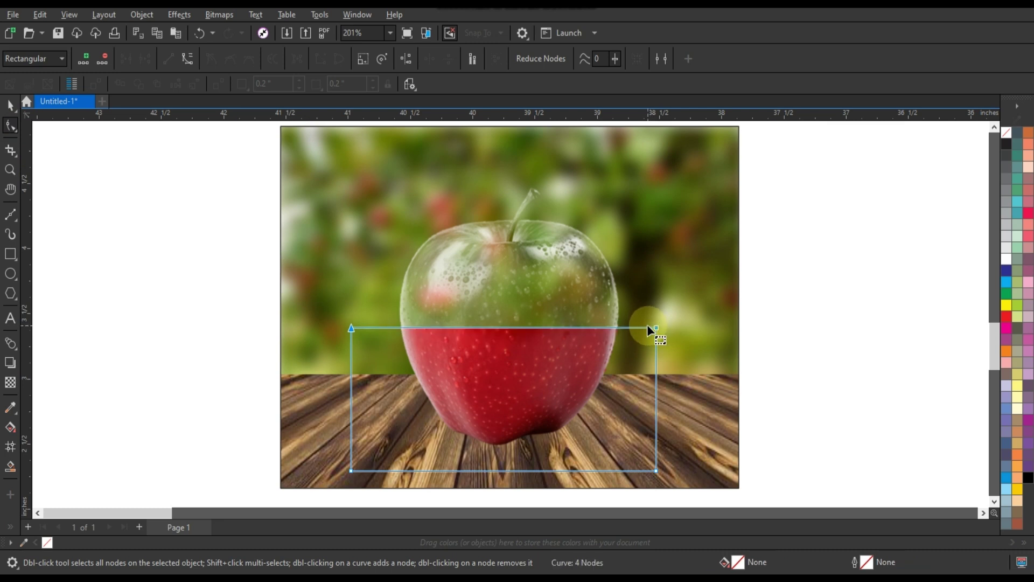
pyautogui.click(13, 112)
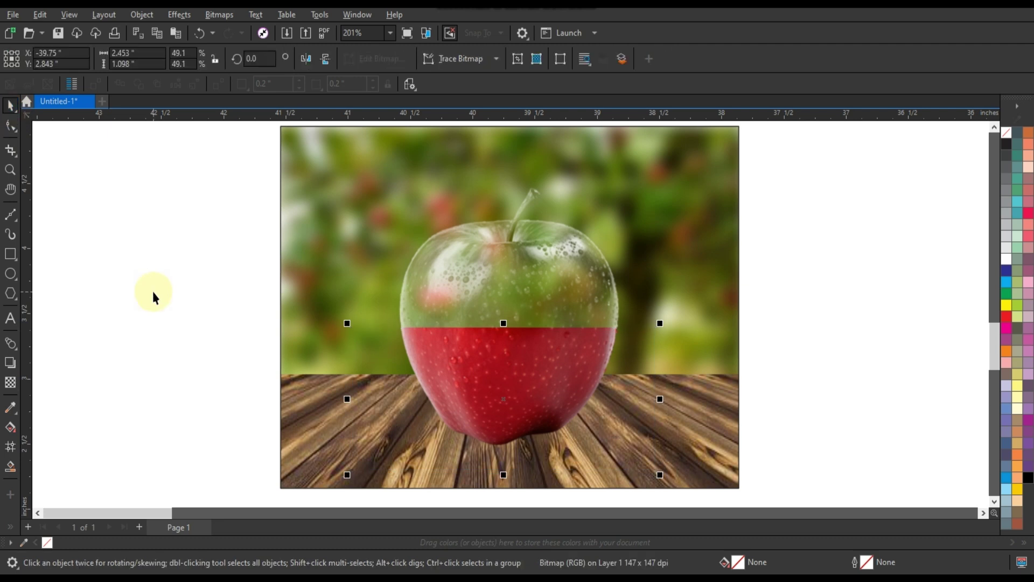
pyautogui.click(152, 292)
pyautogui.scroll(-2, 129, 311)
# Move the apple-slice bitmap onto the apple, flatten it vertically and widen it to both apple edges.
pyautogui.scroll(-1, 129, 311)
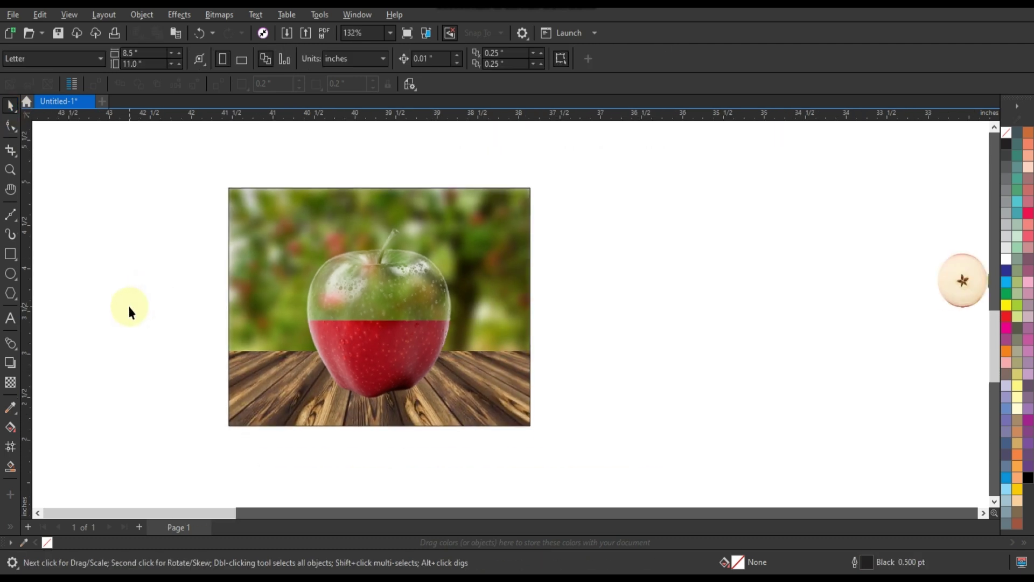
pyautogui.moveTo(945, 290)
pyautogui.mouseDown()
pyautogui.moveTo(648, 317)
pyautogui.moveTo(380, 325)
pyautogui.mouseUp()
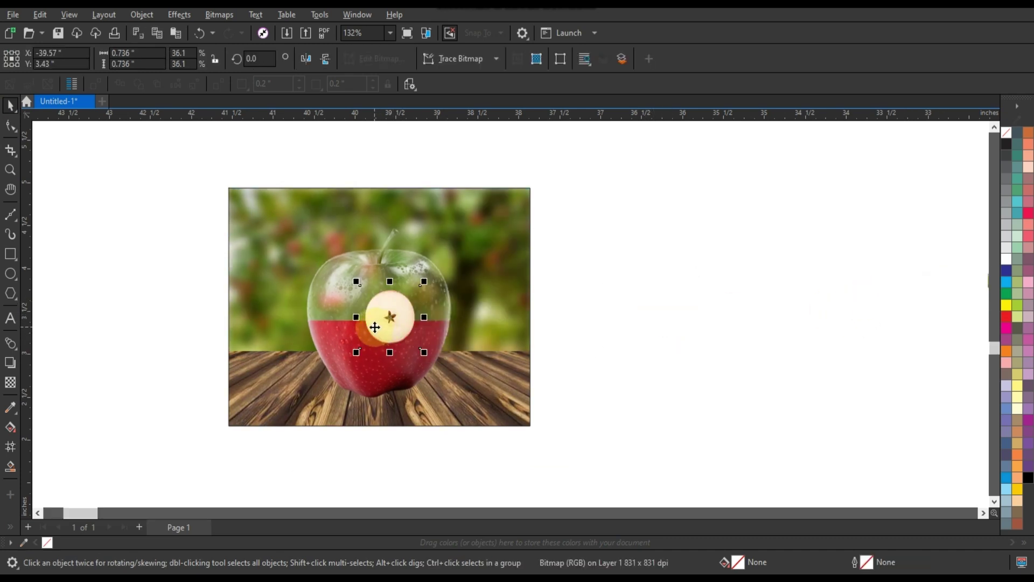
pyautogui.scroll(5, 454, 407)
pyautogui.moveTo(454, 407); pyautogui.dragTo(443, 387)
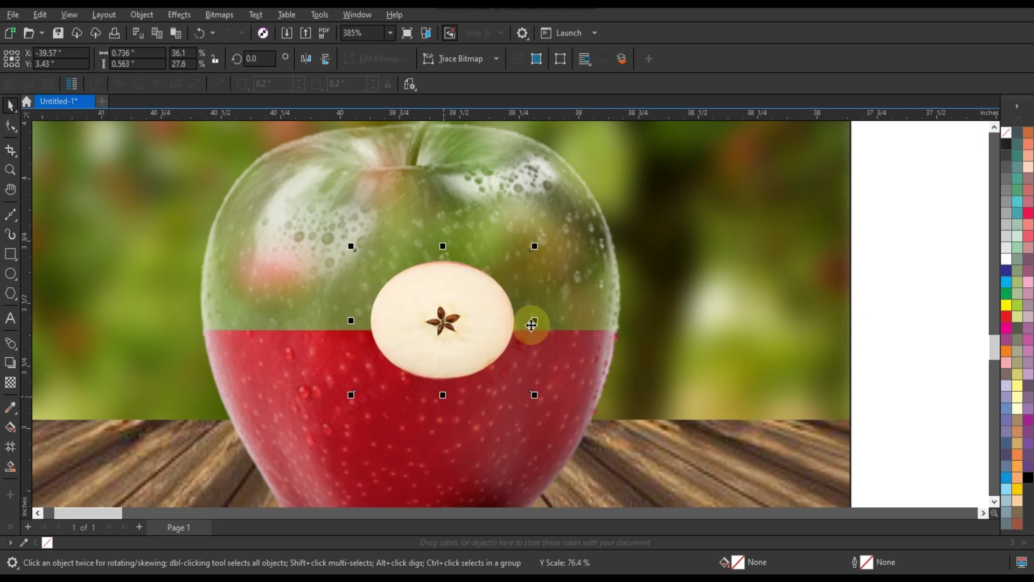
pyautogui.moveTo(574, 330); pyautogui.dragTo(619, 334)
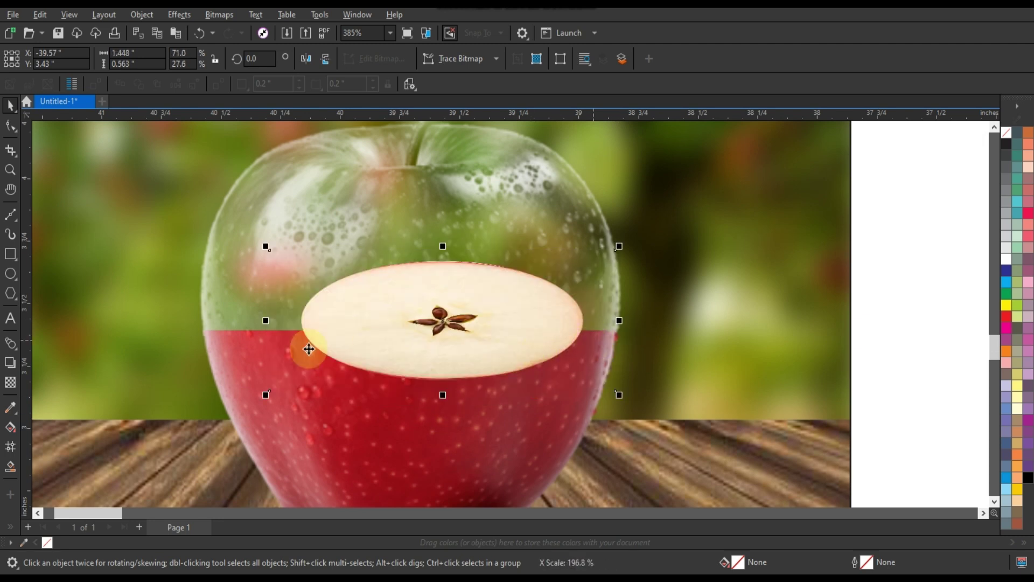
pyautogui.moveTo(262, 322); pyautogui.dragTo(155, 322)
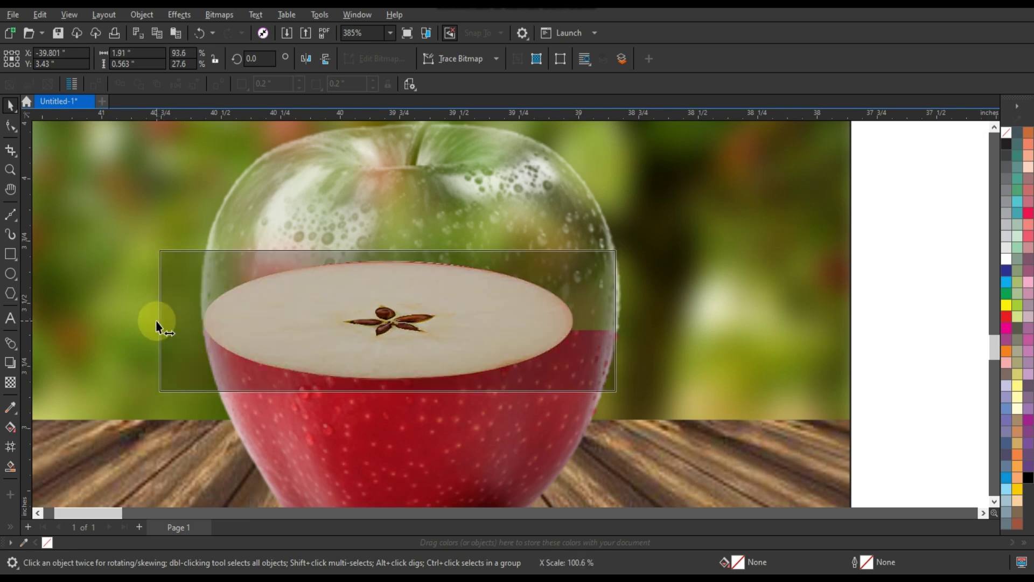
pyautogui.moveTo(621, 322); pyautogui.dragTo(669, 318)
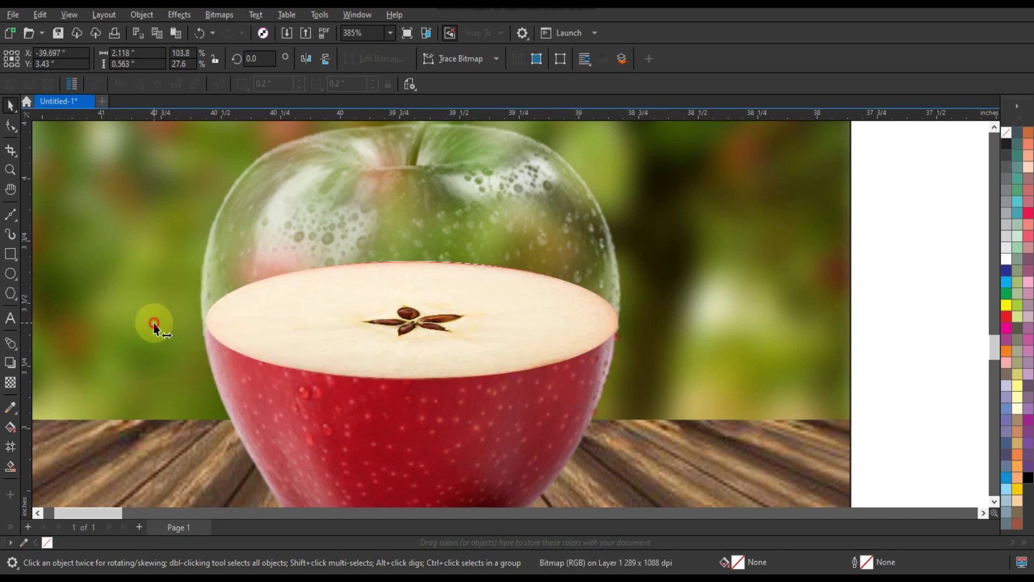
pyautogui.moveTo(153, 322); pyautogui.dragTo(150, 323)
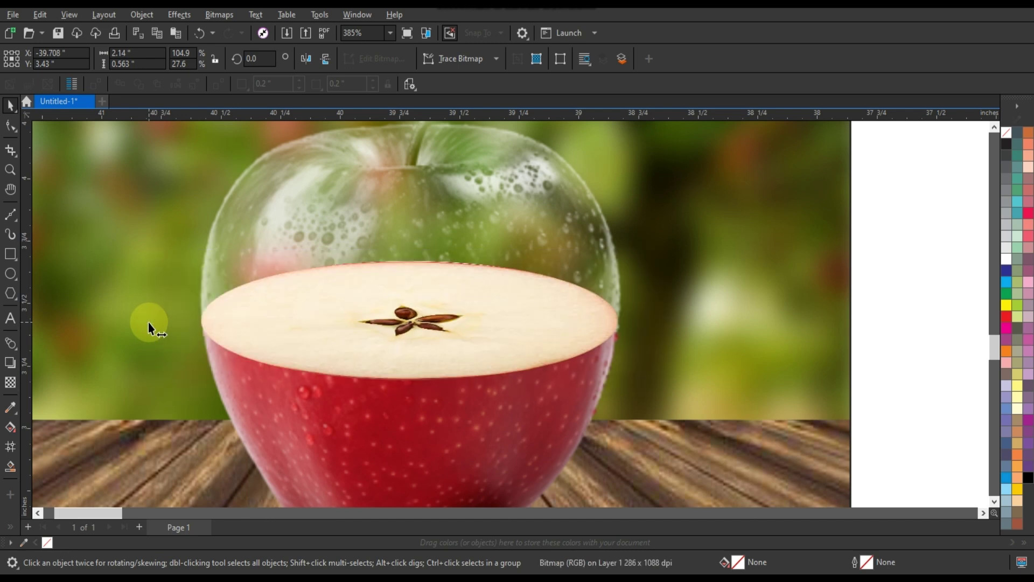
# Trim the slice's left edge slightly, then open the glass lens's crop nodes for editing.
pyautogui.moveTo(149, 323); pyautogui.dragTo(152, 322)
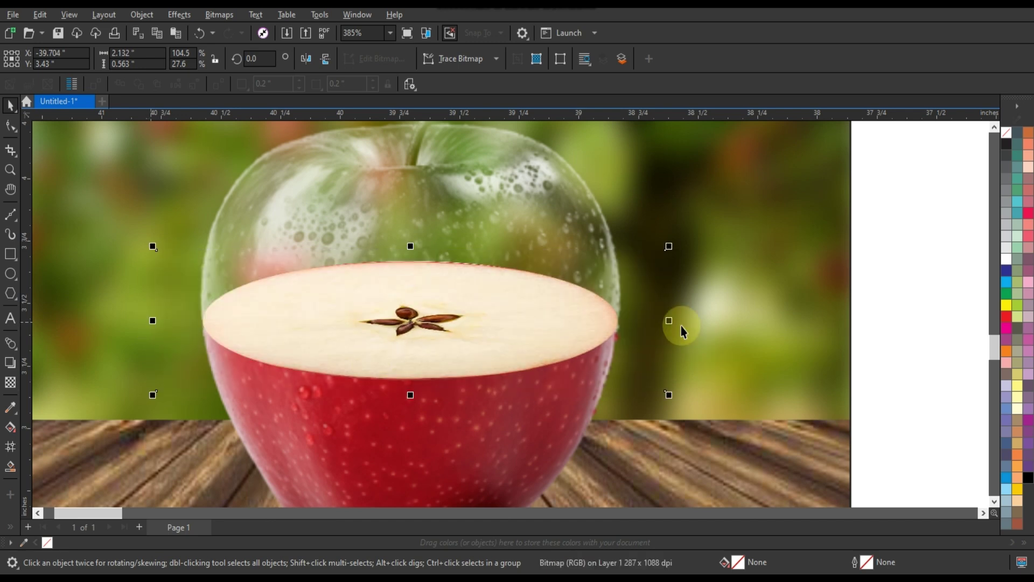
pyautogui.click(525, 203)
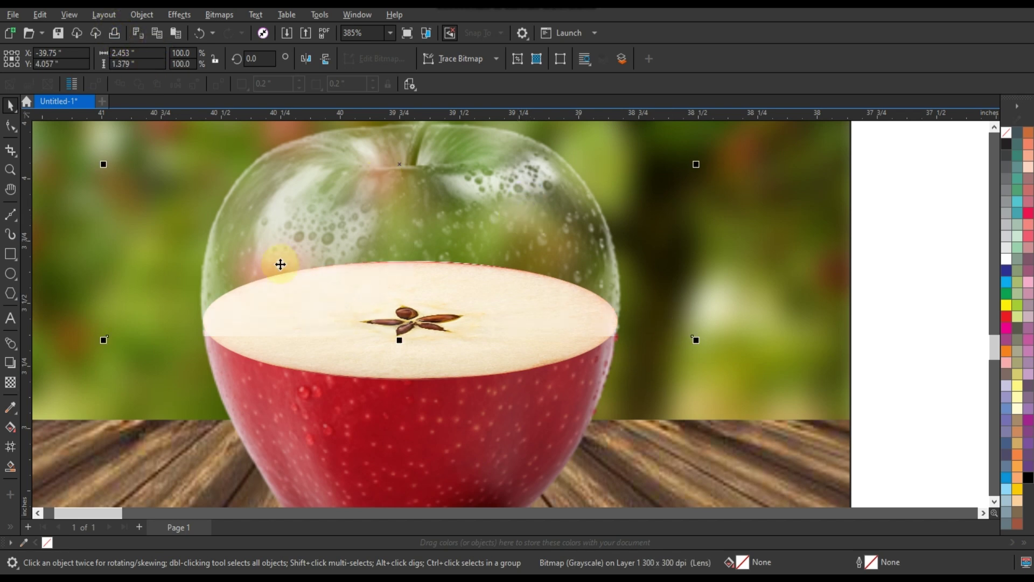
pyautogui.click(11, 125)
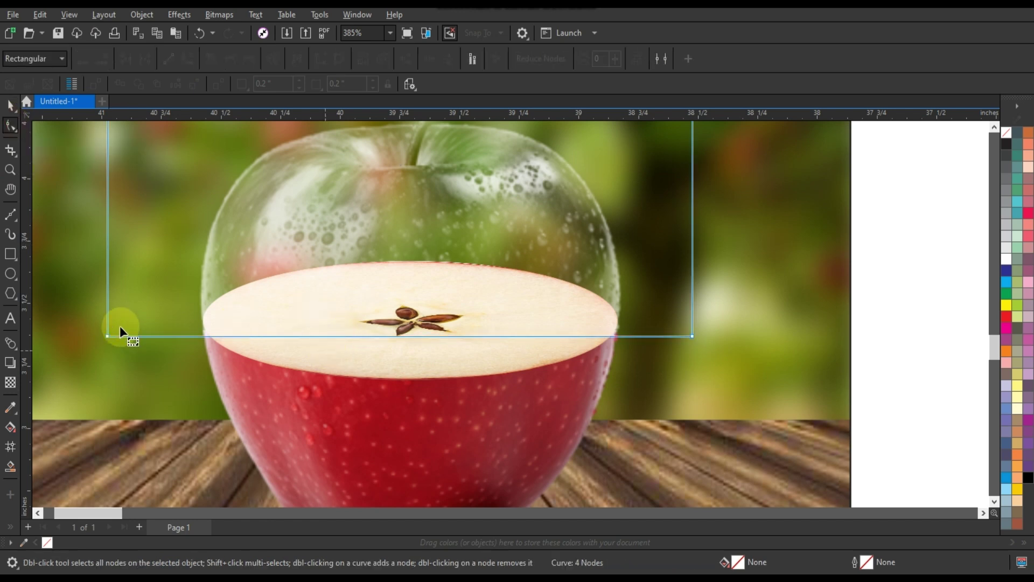
# Add nodes to the lens's bottom edge and curve it down along the slice's rim.
pyautogui.click(203, 336)
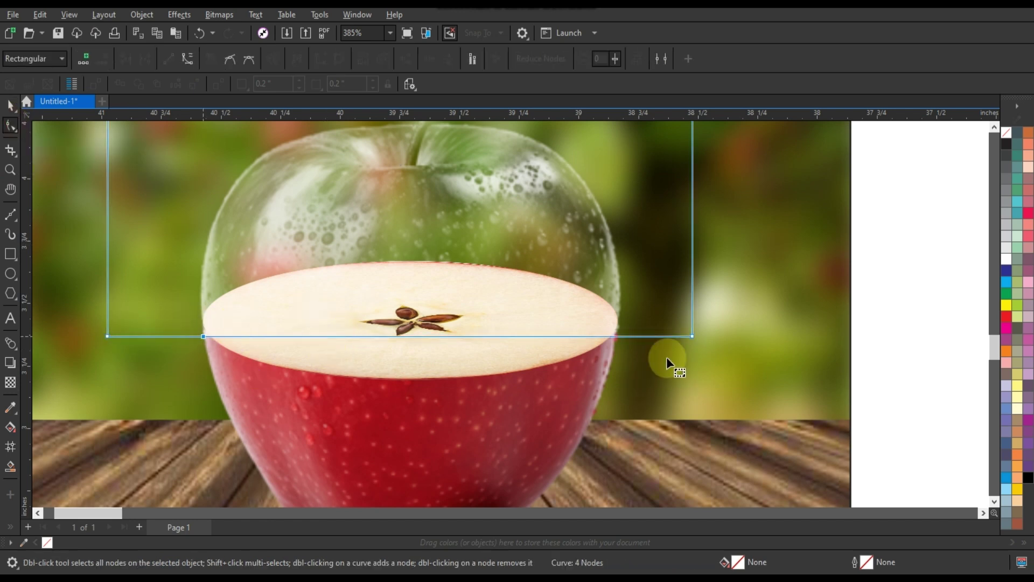
pyautogui.doubleClick(618, 336)
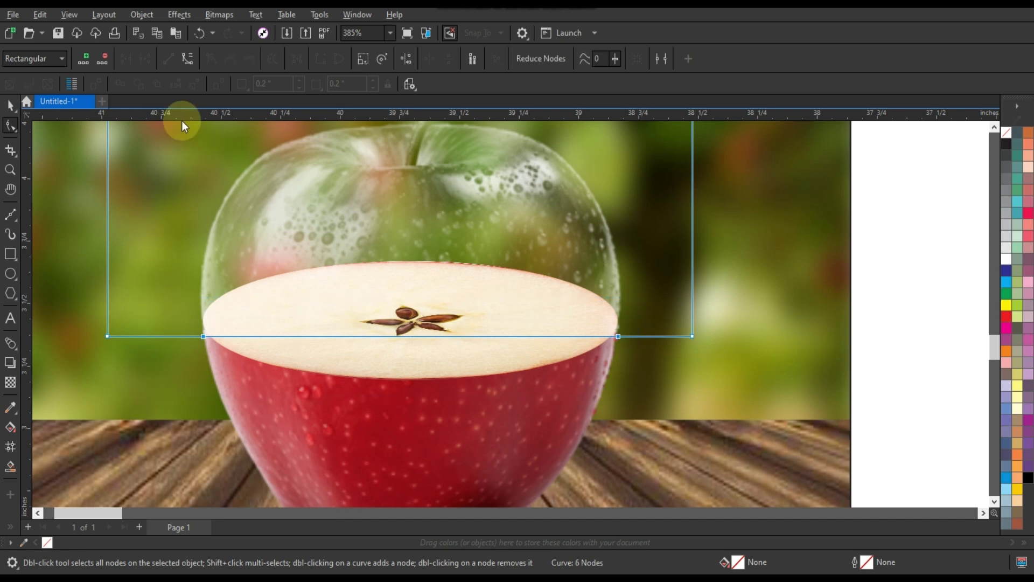
pyautogui.doubleClick(407, 337)
pyautogui.moveTo(407, 337); pyautogui.dragTo(408, 377)
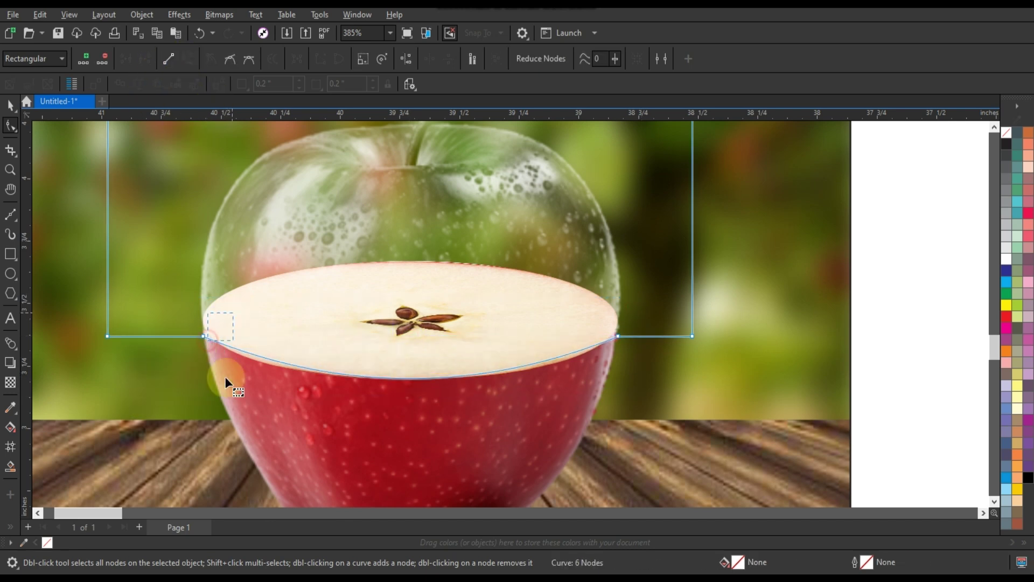
pyautogui.click(203, 336)
pyautogui.moveTo(337, 390); pyautogui.dragTo(309, 393)
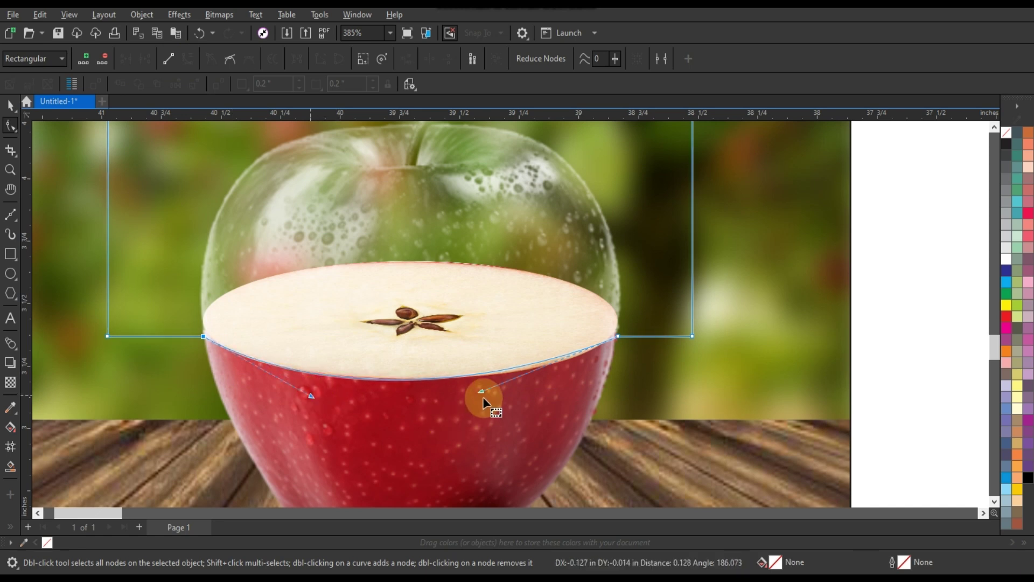
pyautogui.moveTo(481, 391); pyautogui.dragTo(511, 390)
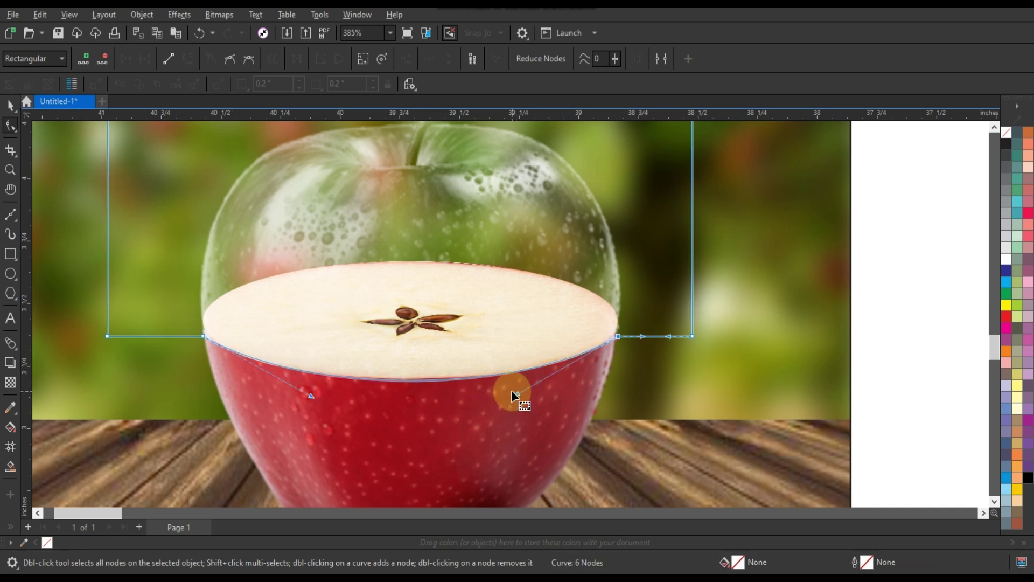
pyautogui.click(9, 106)
# Pull the lens outline's left, right and top edges inward toward the apple.
pyautogui.scroll(-2, 511, 418)
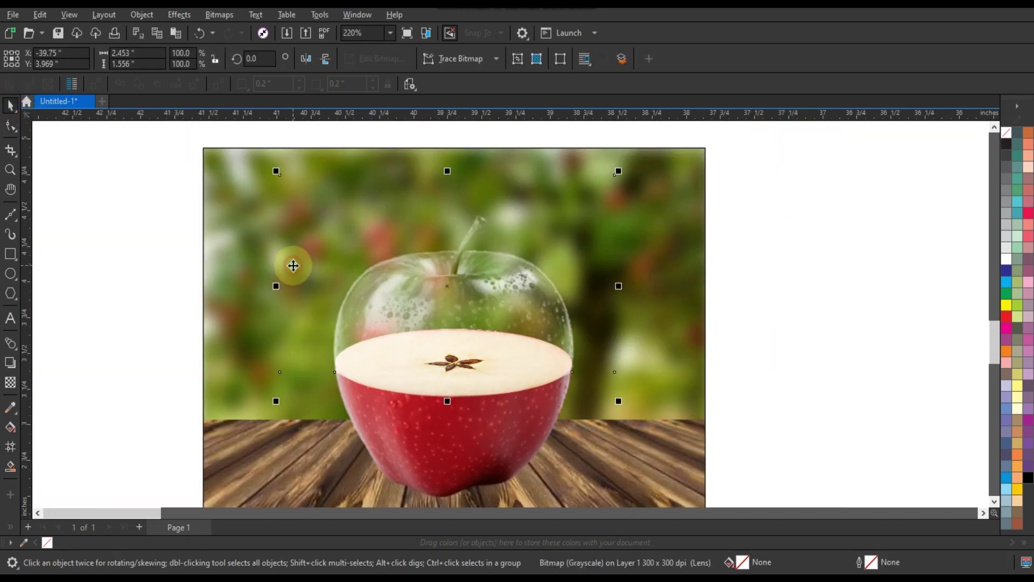
pyautogui.click(11, 126)
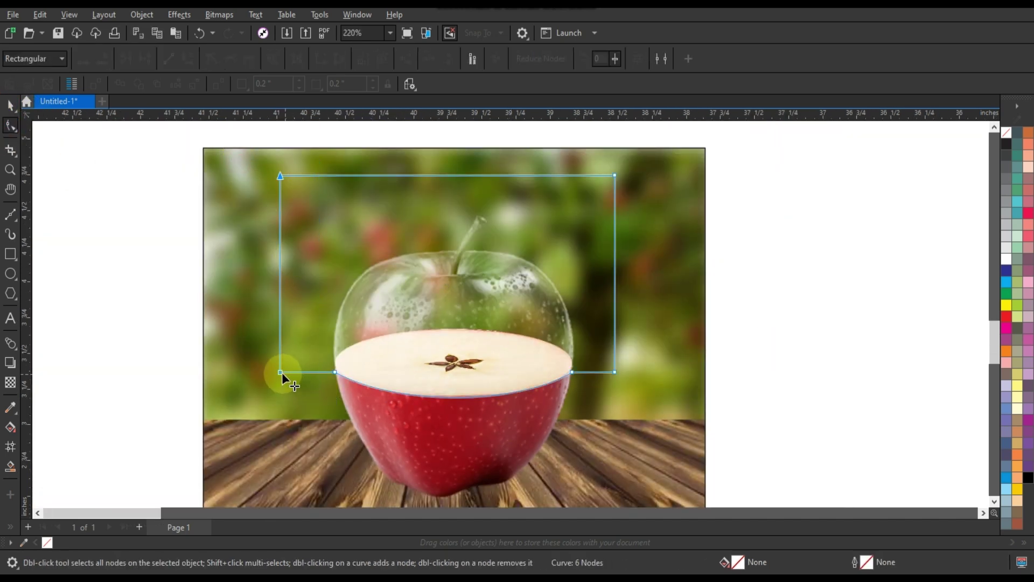
pyautogui.moveTo(281, 373); pyautogui.dragTo(326, 371)
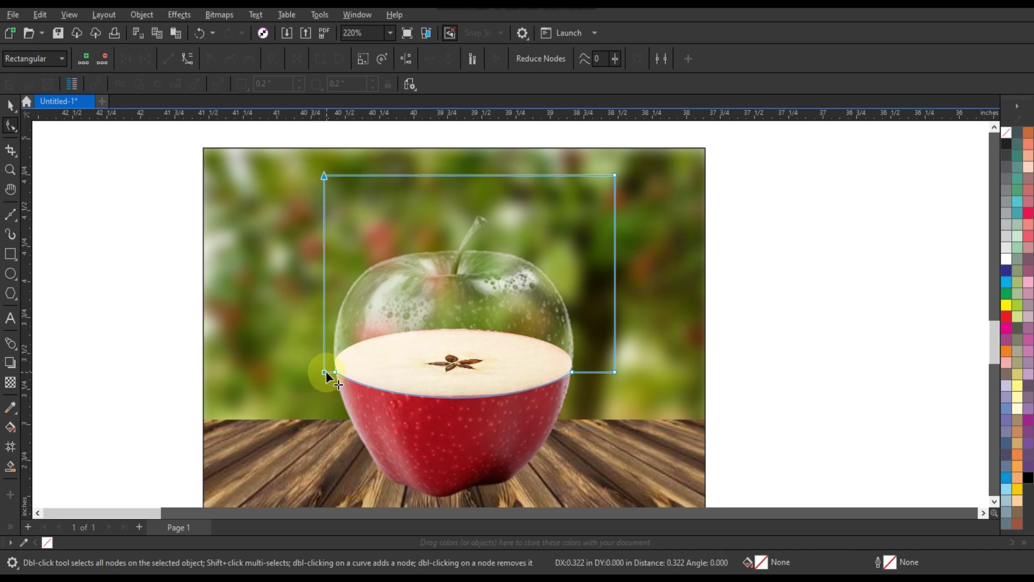
pyautogui.moveTo(582, 164)
pyautogui.mouseDown()
pyautogui.moveTo(632, 383)
pyautogui.moveTo(585, 373)
pyautogui.mouseUp()
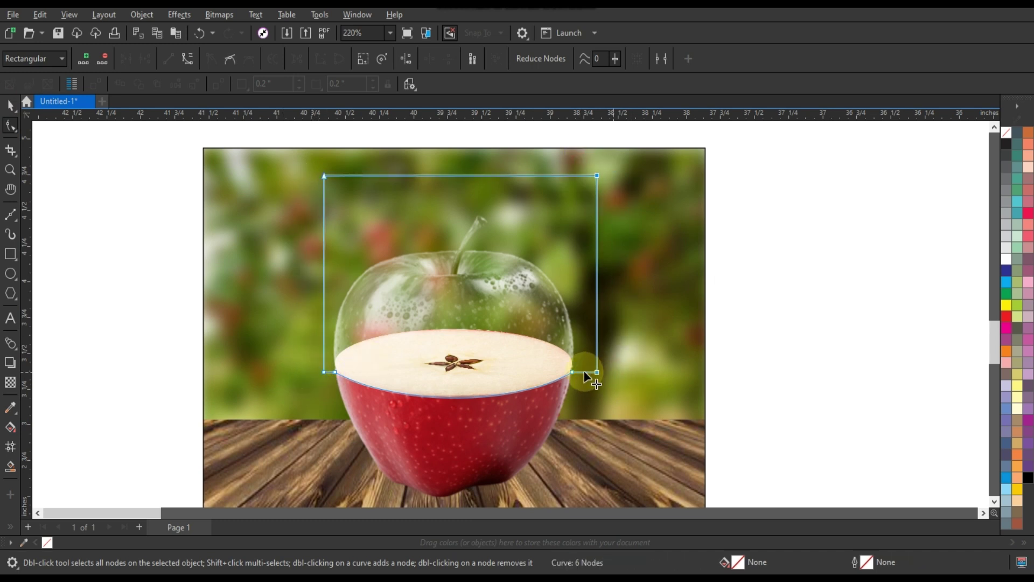
pyautogui.moveTo(325, 176); pyautogui.dragTo(329, 205)
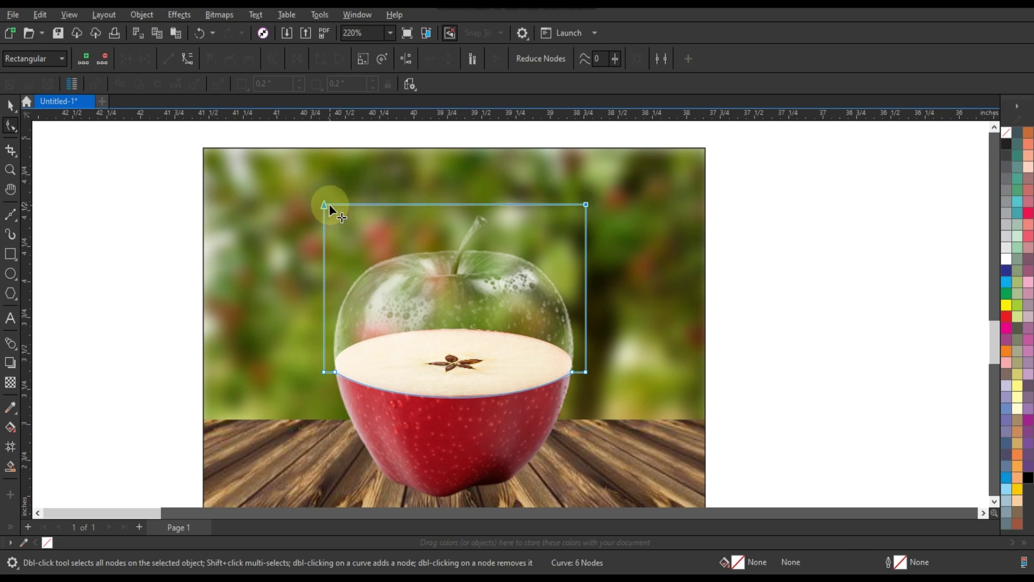
pyautogui.click(10, 105)
pyautogui.click(134, 153)
pyautogui.scroll(-2, 323, 294)
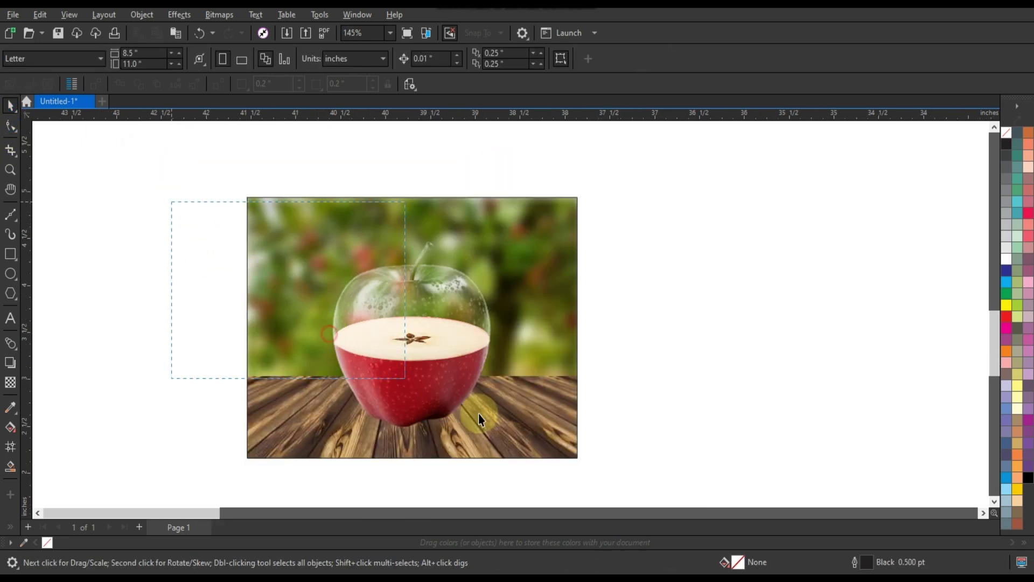
pyautogui.click(469, 366)
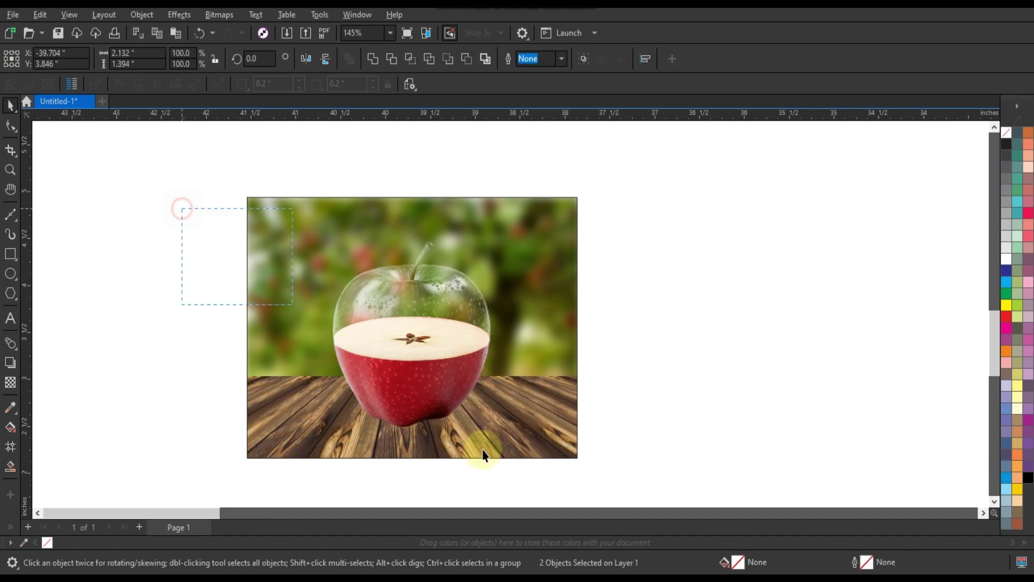
pyautogui.moveTo(483, 456); pyautogui.dragTo(539, 480)
pyautogui.moveTo(416, 363); pyautogui.dragTo(422, 360)
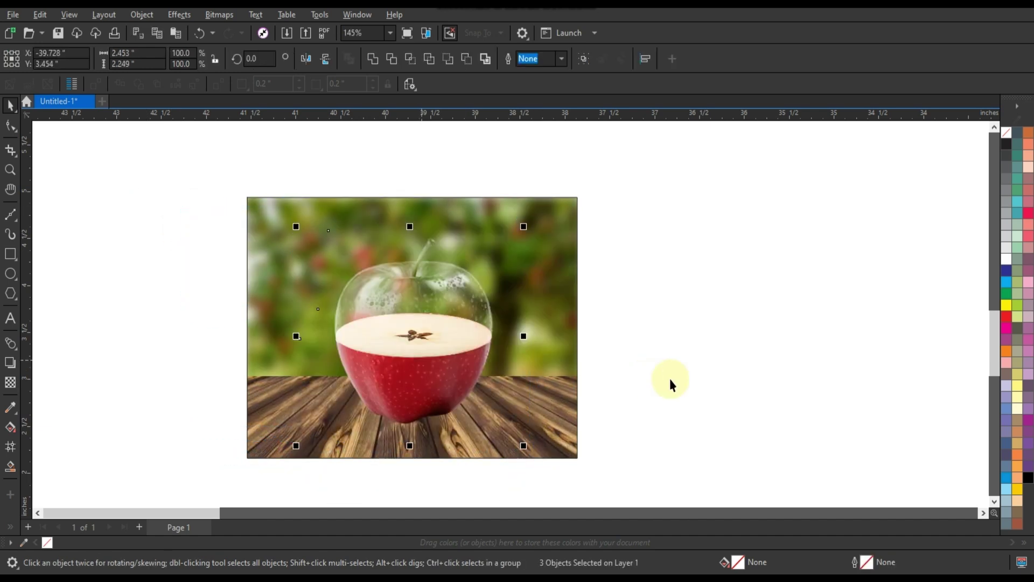
pyautogui.click(671, 384)
pyautogui.click(10, 170)
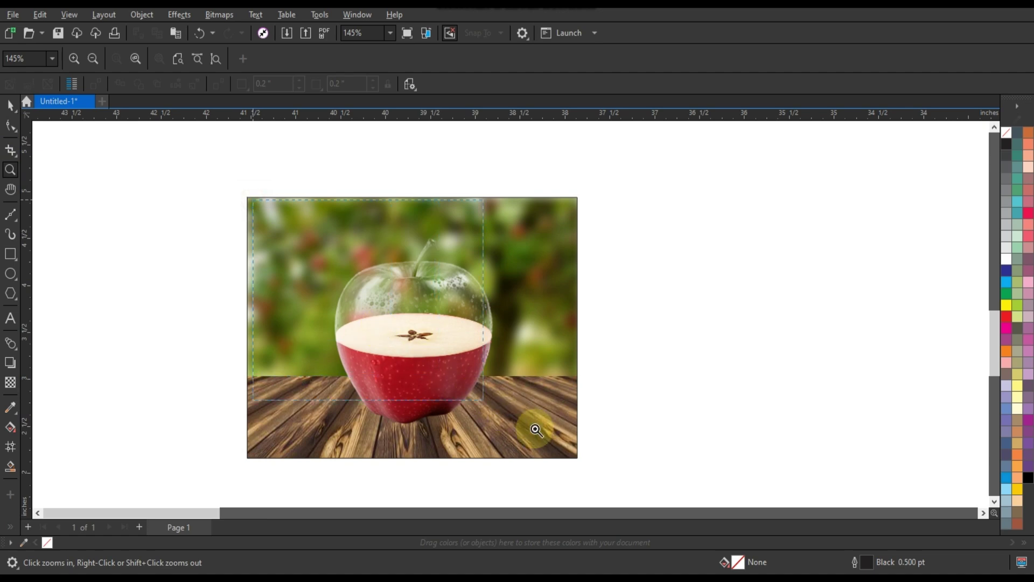
pyautogui.click(570, 439)
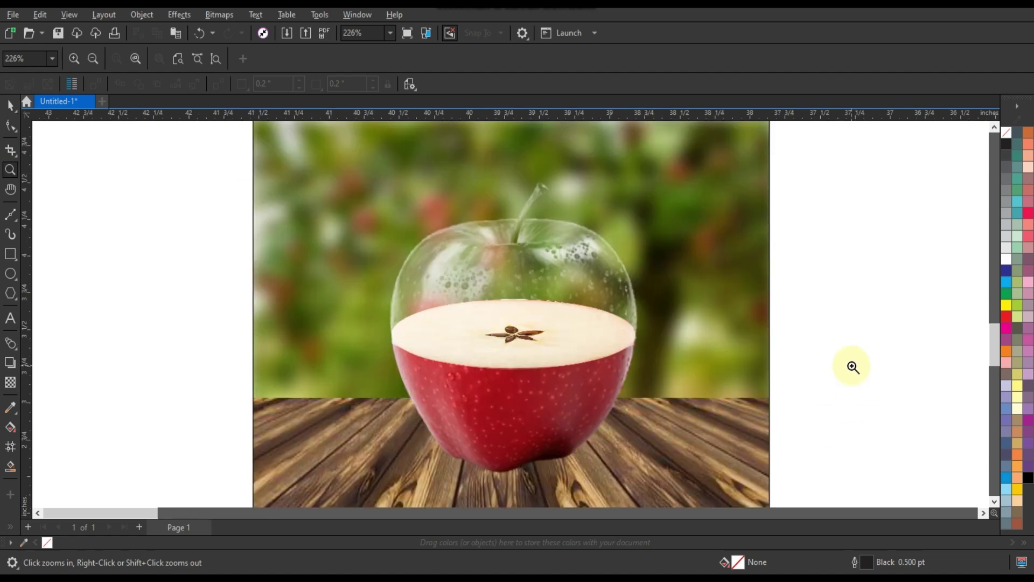
pyautogui.press('F9')
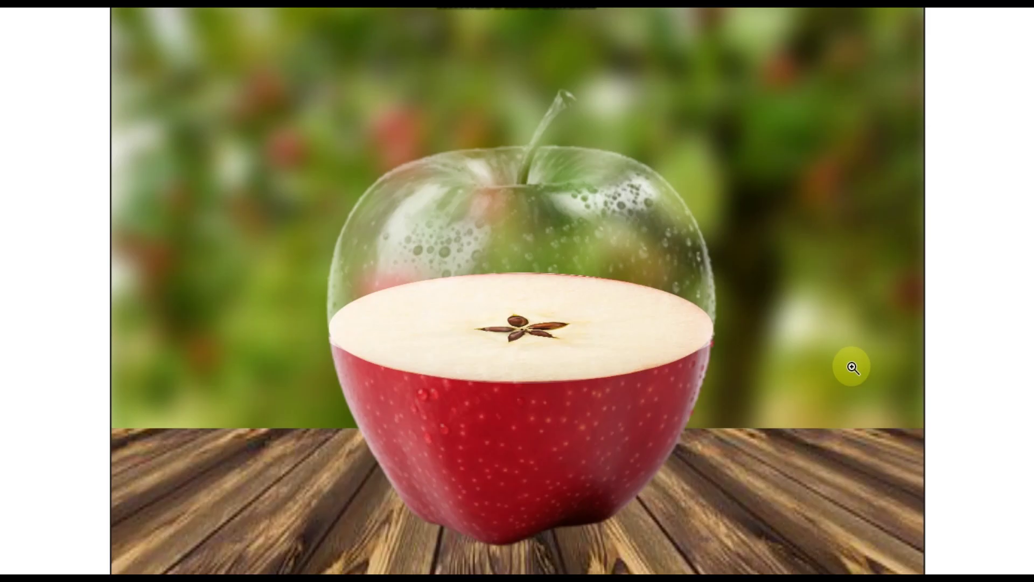
pyautogui.click(570, 340)
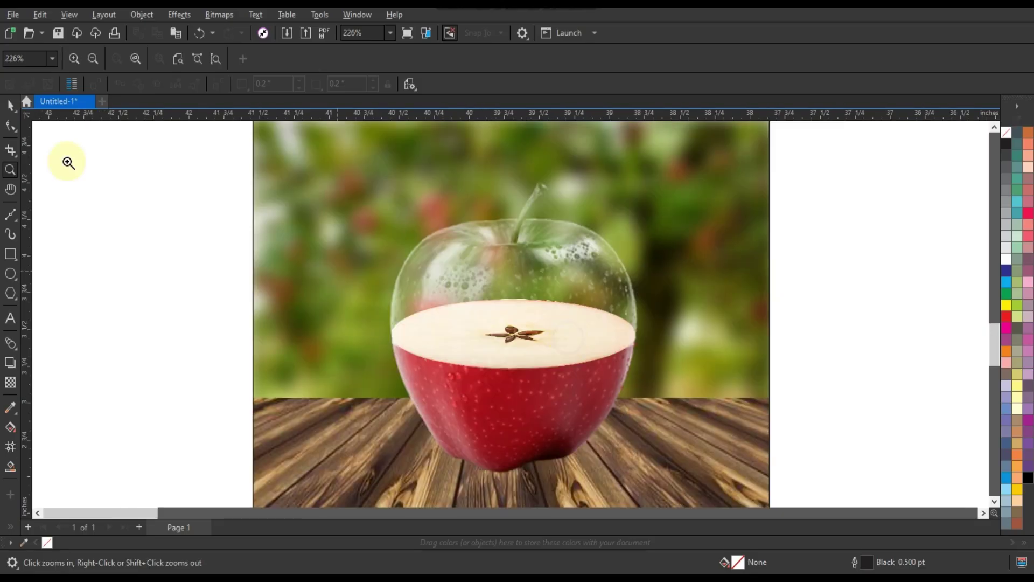
pyautogui.click(10, 105)
pyautogui.scroll(-2, 199, 346)
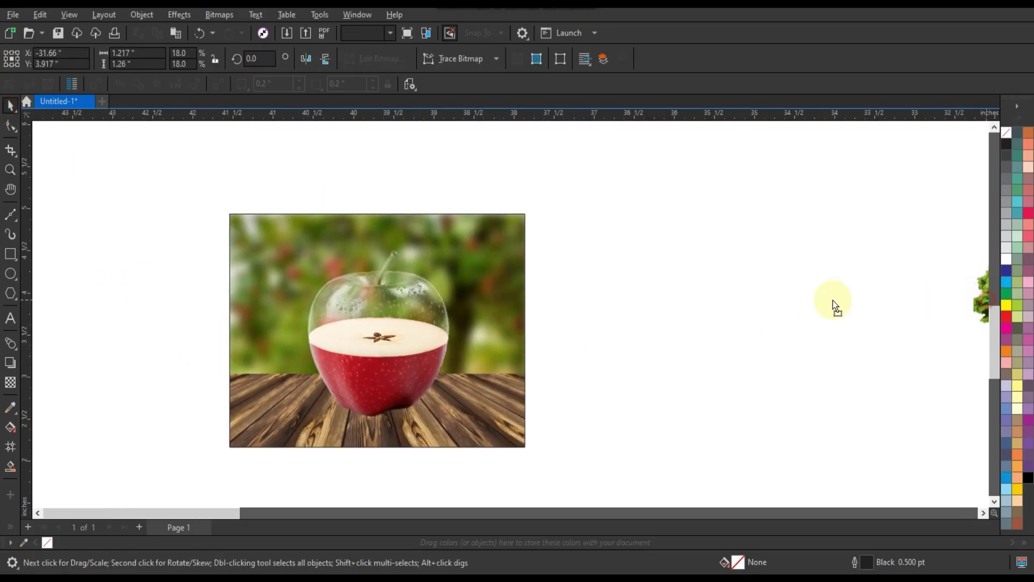
# Select the tree bitmap and send it back behind the glass lens.
pyautogui.click(435, 346)
pyautogui.hotkey('ctrl', 'pagedown')
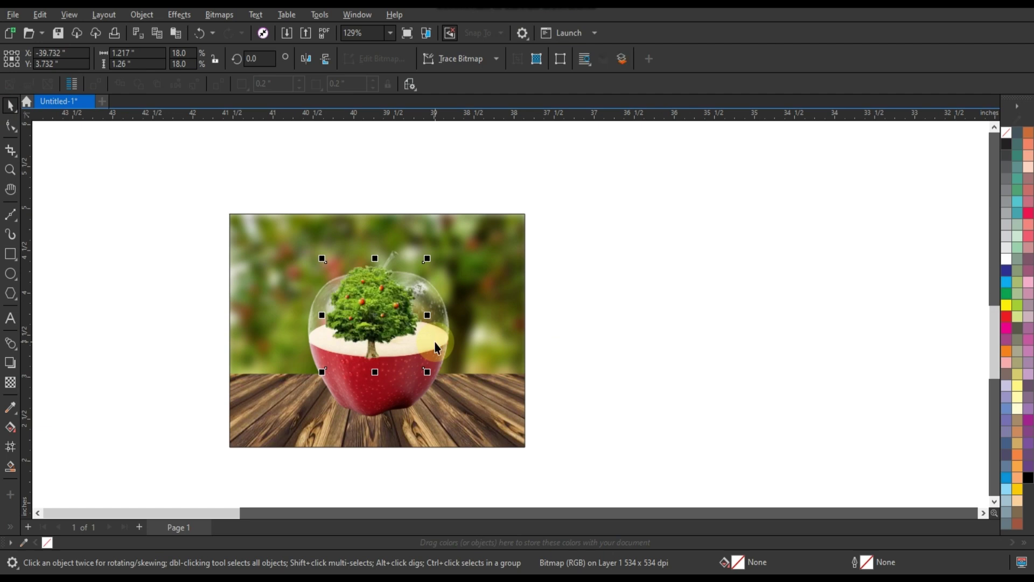
pyautogui.scroll(2, 407, 349)
pyautogui.hotkey('ctrl', 'pagedown')
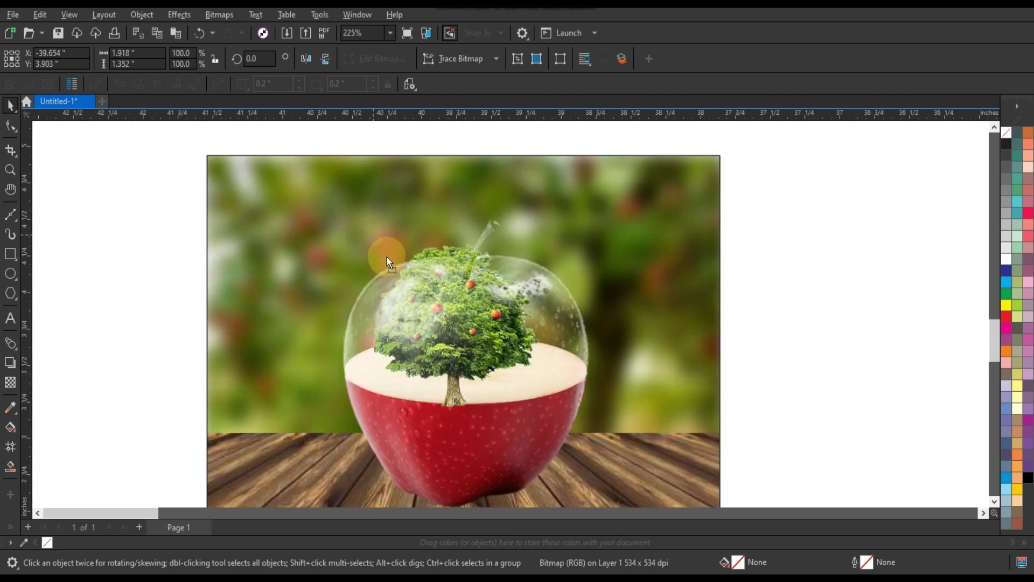
# Shrink the tree to 9.6% onto the seeds at the slice's centre and preview full-screen.
pyautogui.click(393, 256)
pyautogui.moveTo(323, 139); pyautogui.dragTo(537, 427)
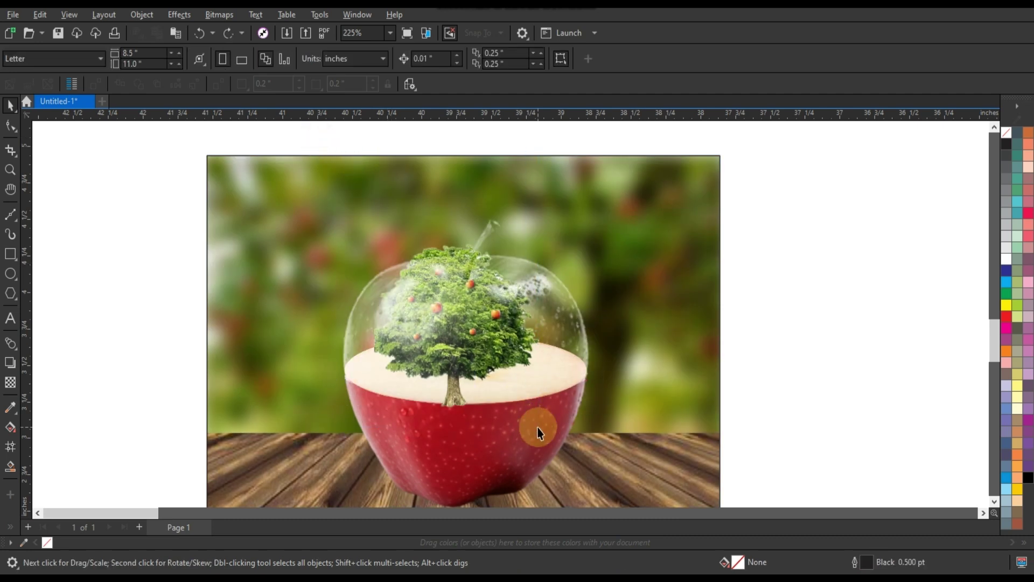
pyautogui.moveTo(104, 194)
pyautogui.mouseDown()
pyautogui.moveTo(552, 439)
pyautogui.moveTo(522, 399)
pyautogui.mouseUp()
pyautogui.moveTo(471, 347)
pyautogui.mouseDown()
pyautogui.moveTo(537, 411)
pyautogui.moveTo(512, 388)
pyautogui.mouseUp()
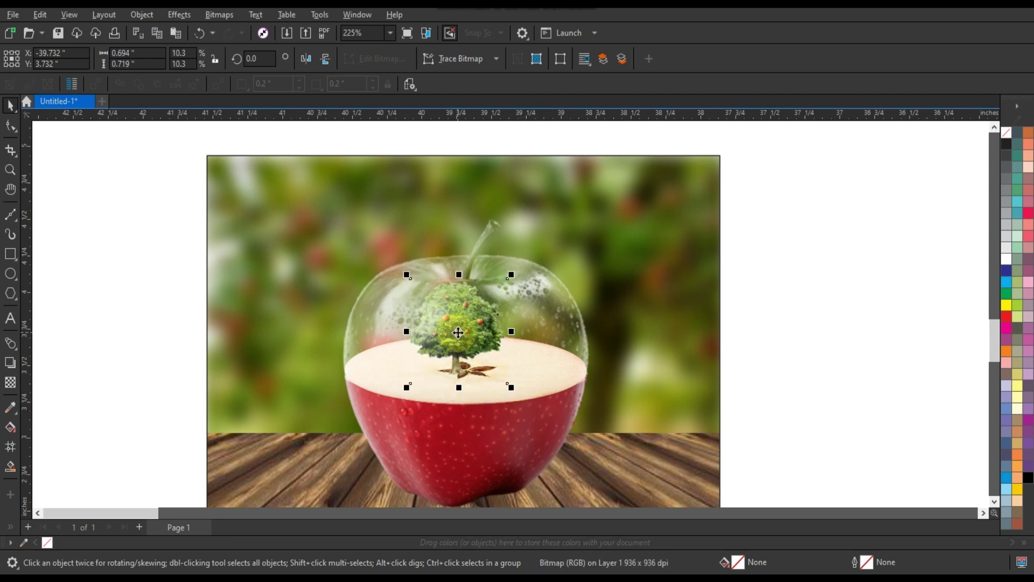
pyautogui.moveTo(456, 327); pyautogui.dragTo(468, 331)
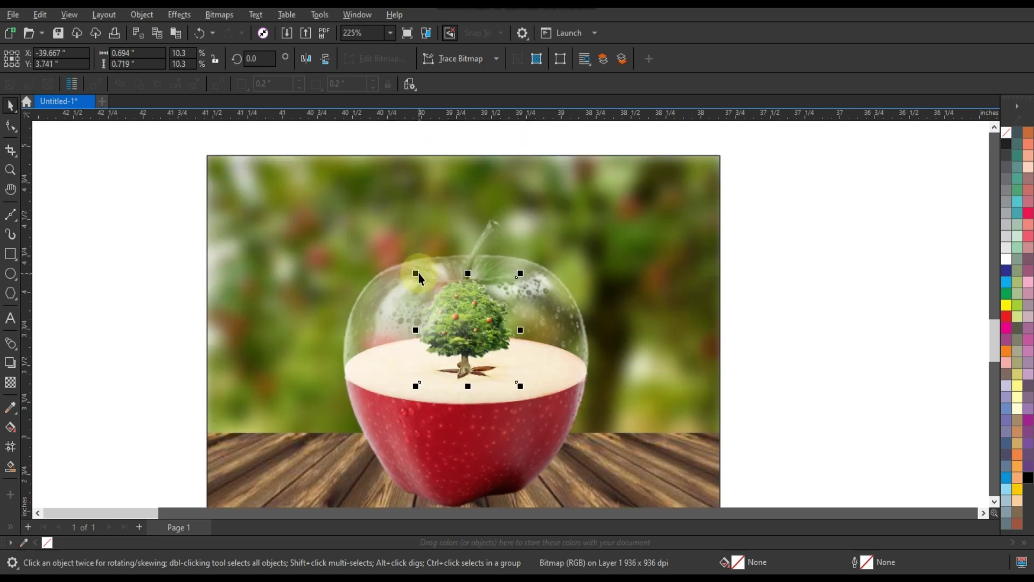
pyautogui.moveTo(419, 276); pyautogui.dragTo(422, 283)
pyautogui.moveTo(520, 275); pyautogui.dragTo(518, 281)
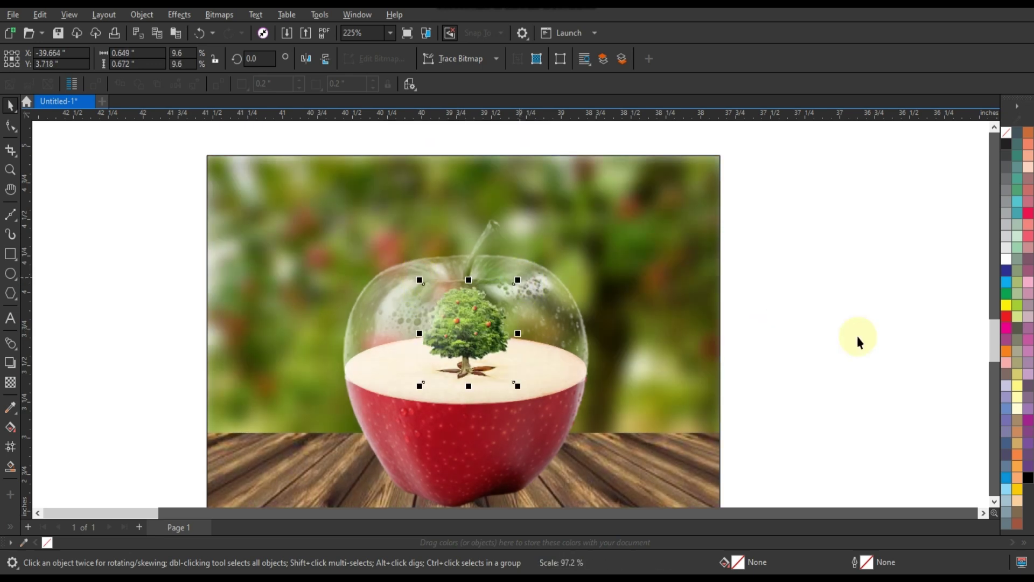
pyautogui.click(858, 338)
pyautogui.press('F9')
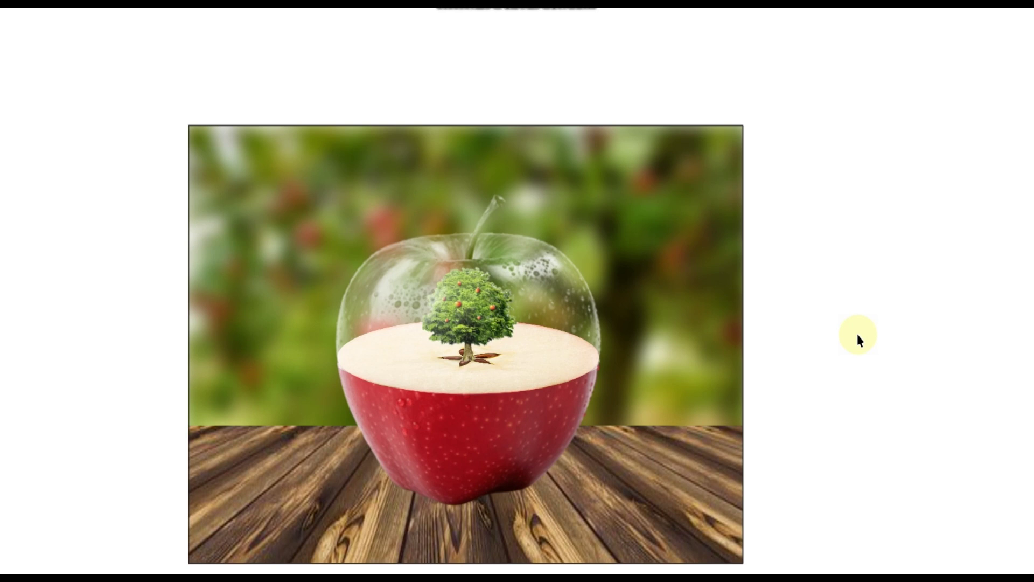
pyautogui.click(711, 365)
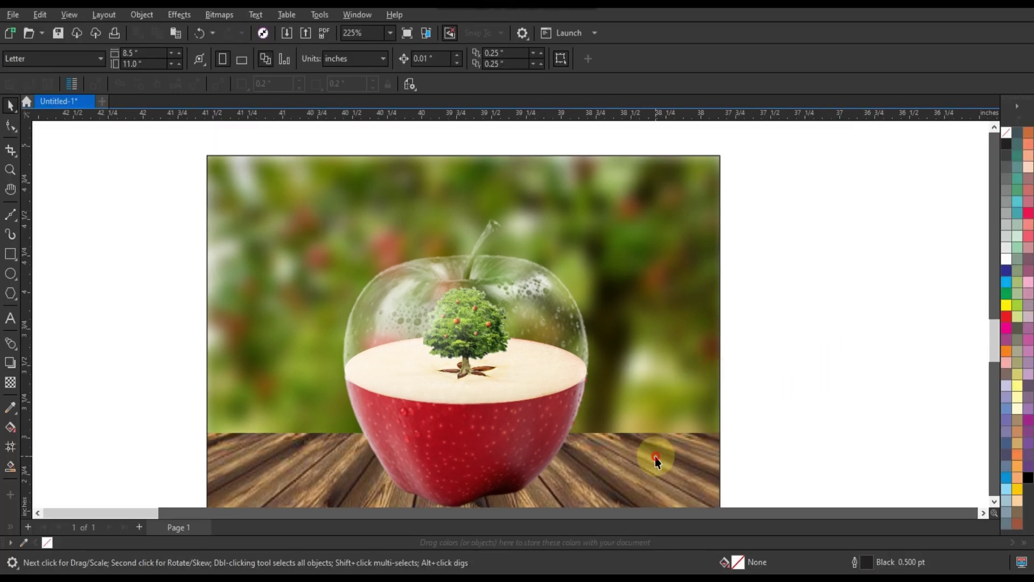
pyautogui.click(656, 457)
pyautogui.hotkey('shift', 'F2')
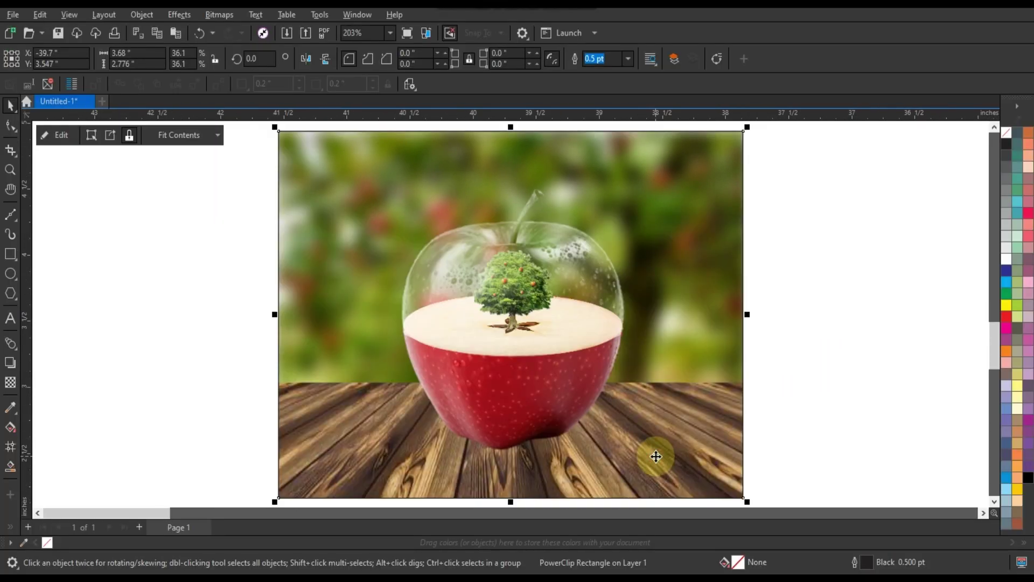
pyautogui.press('F9')
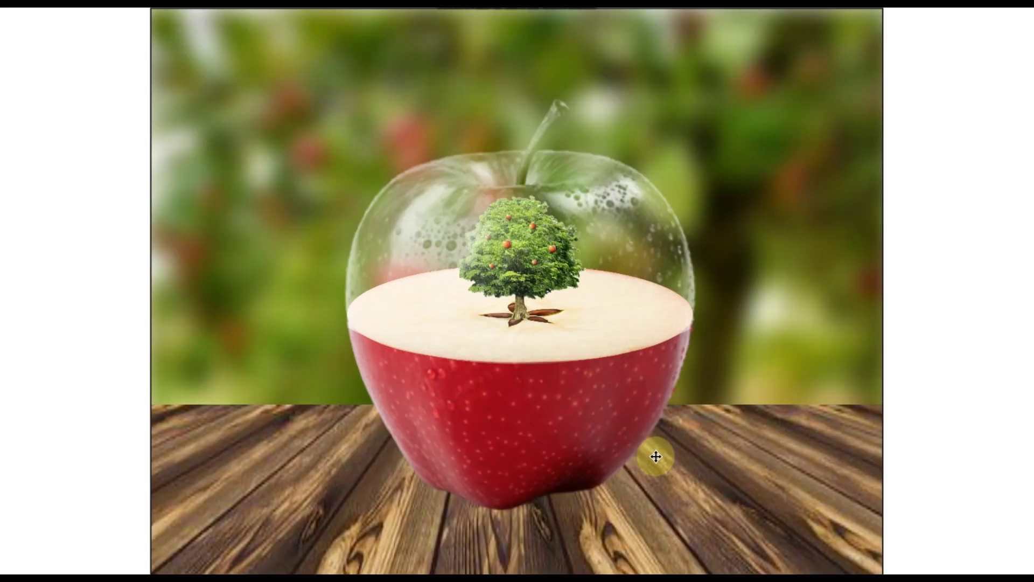